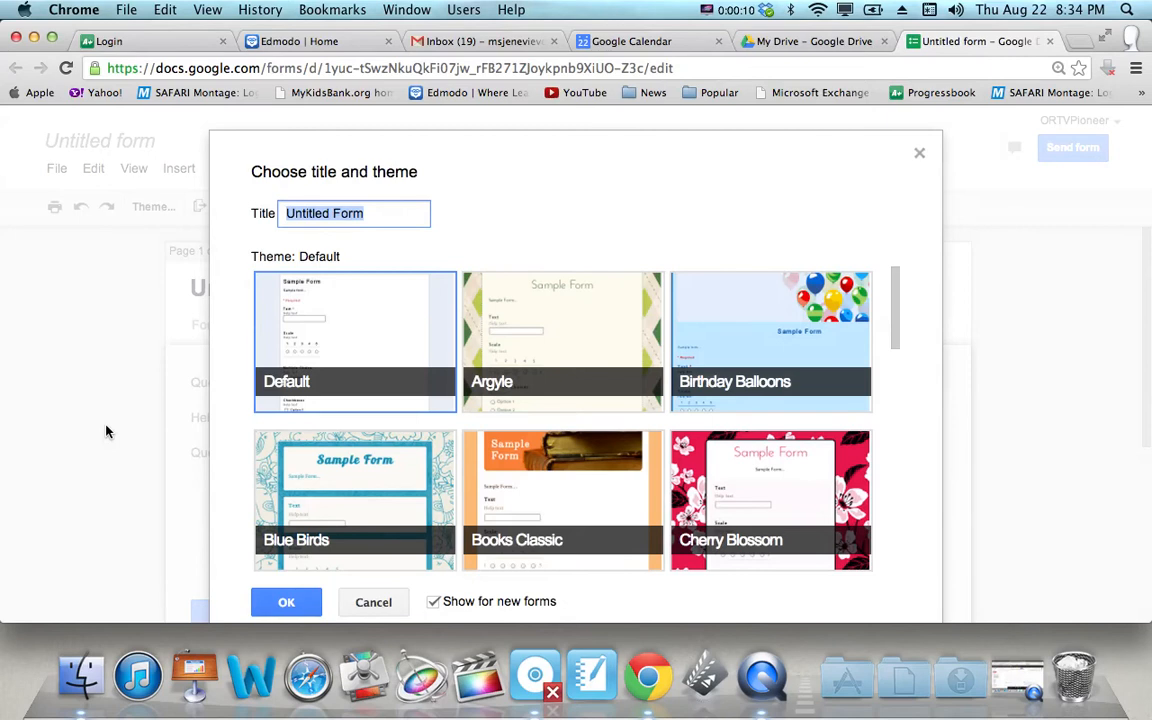
Title the new form Worksheet and choose the Magazine theme for it
type("Worksheet")
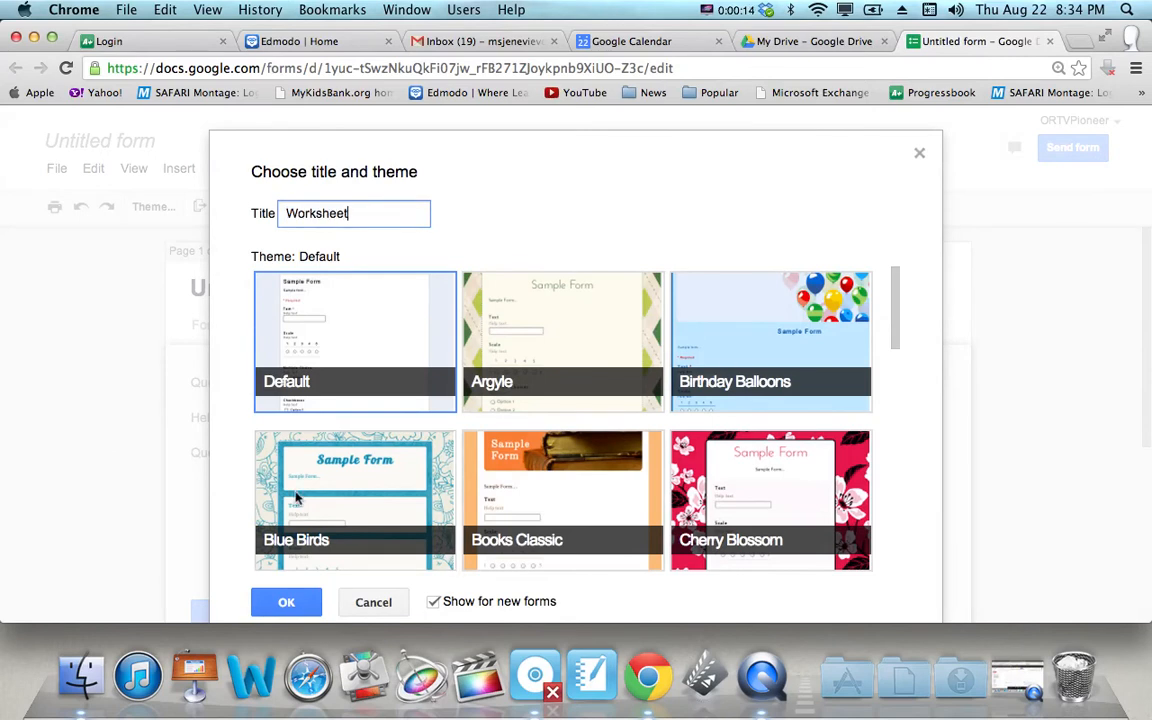
scroll(296, 497, "down", 5)
scroll(296, 497, "down", 5)
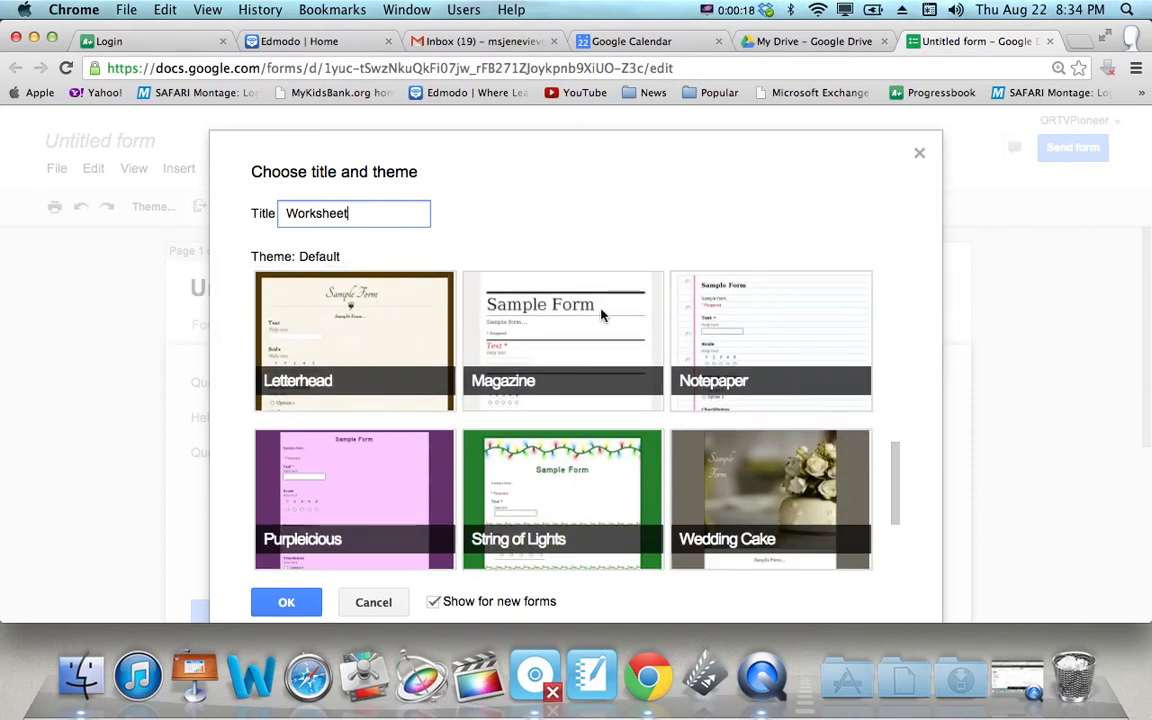
left_click(602, 315)
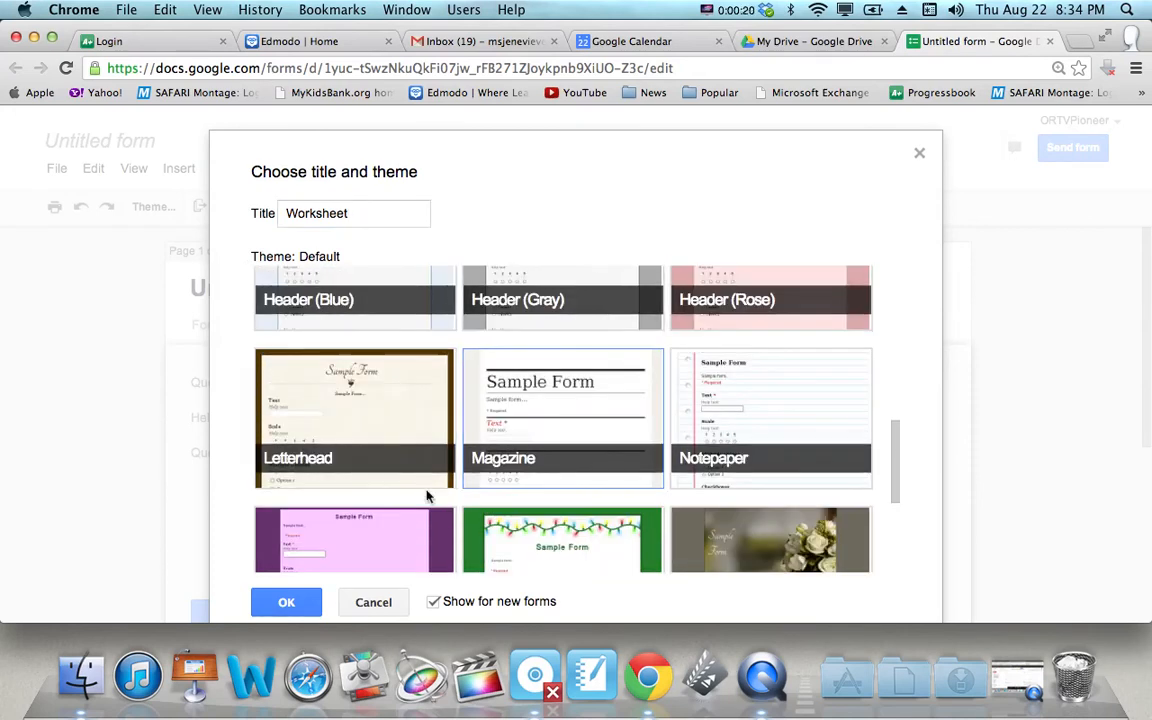
left_click(287, 601)
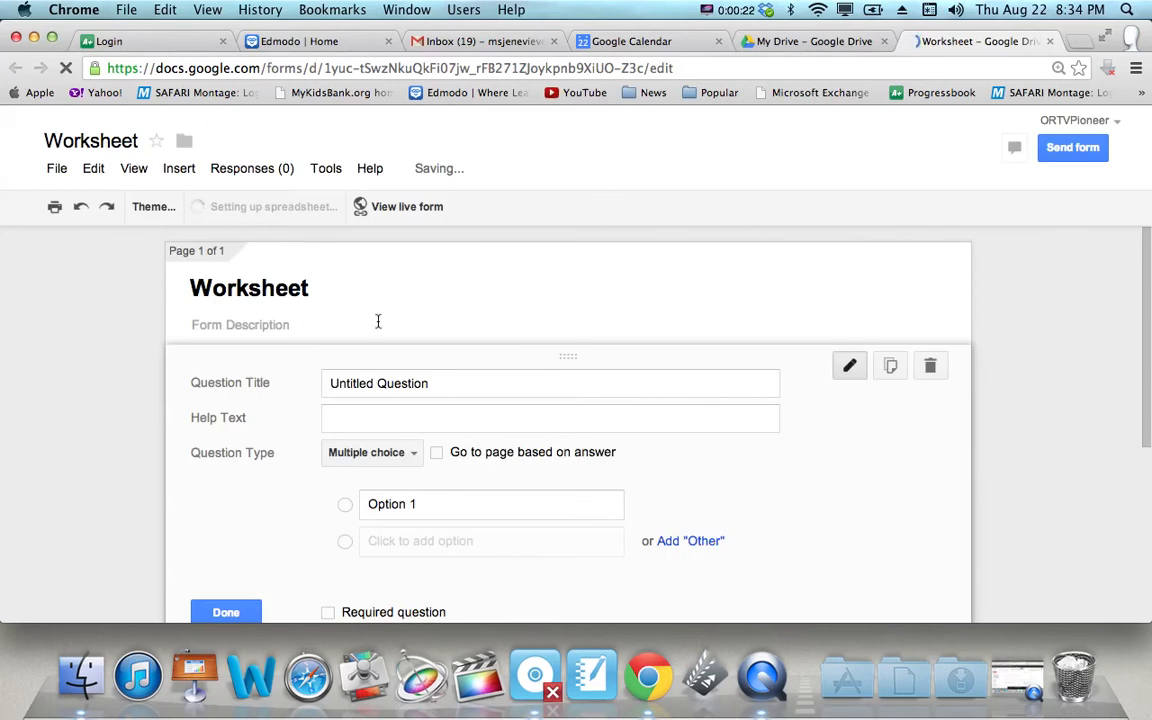
Enter "9 week overview" as the form description
left_click(345, 328)
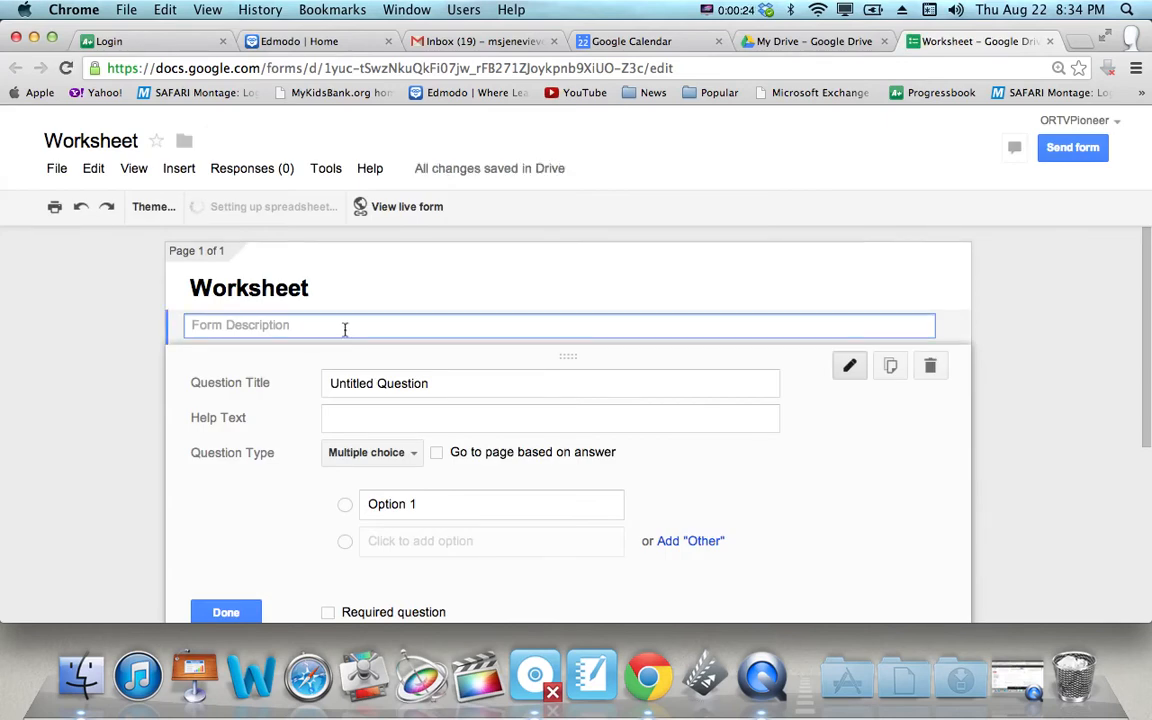
type("9 w")
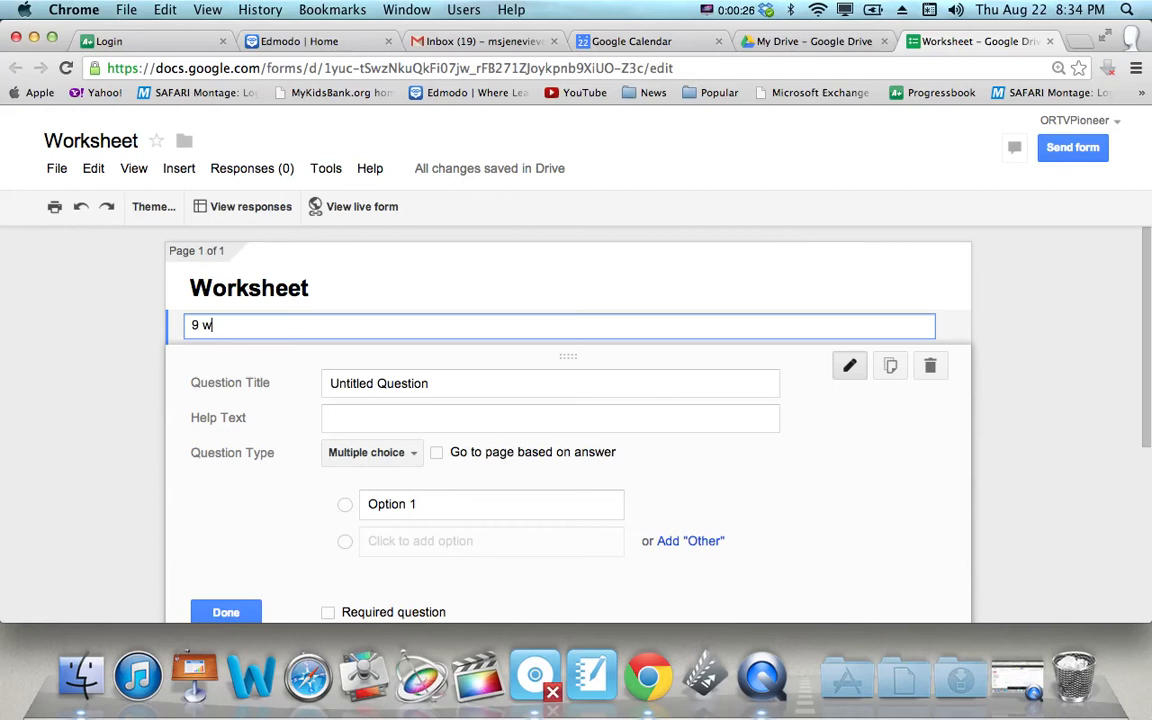
type("eek overview")
Set up the first question as a required Text question titled Name and finish editing it
left_click(436, 389)
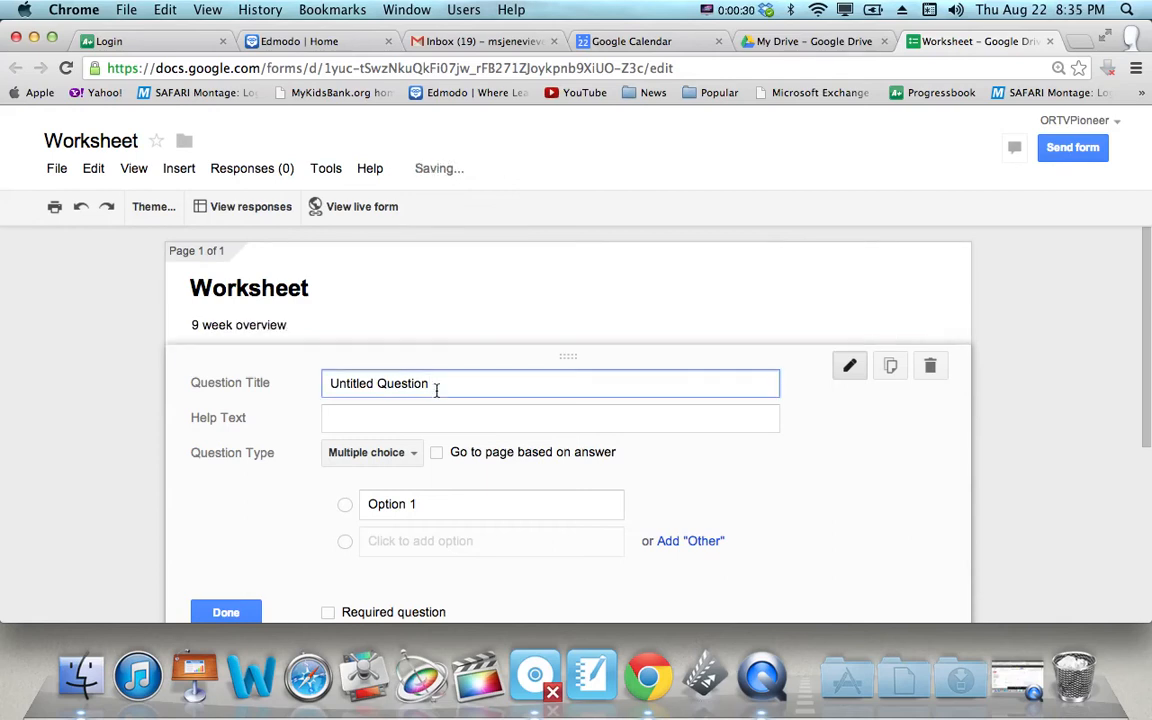
triple_click(436, 389)
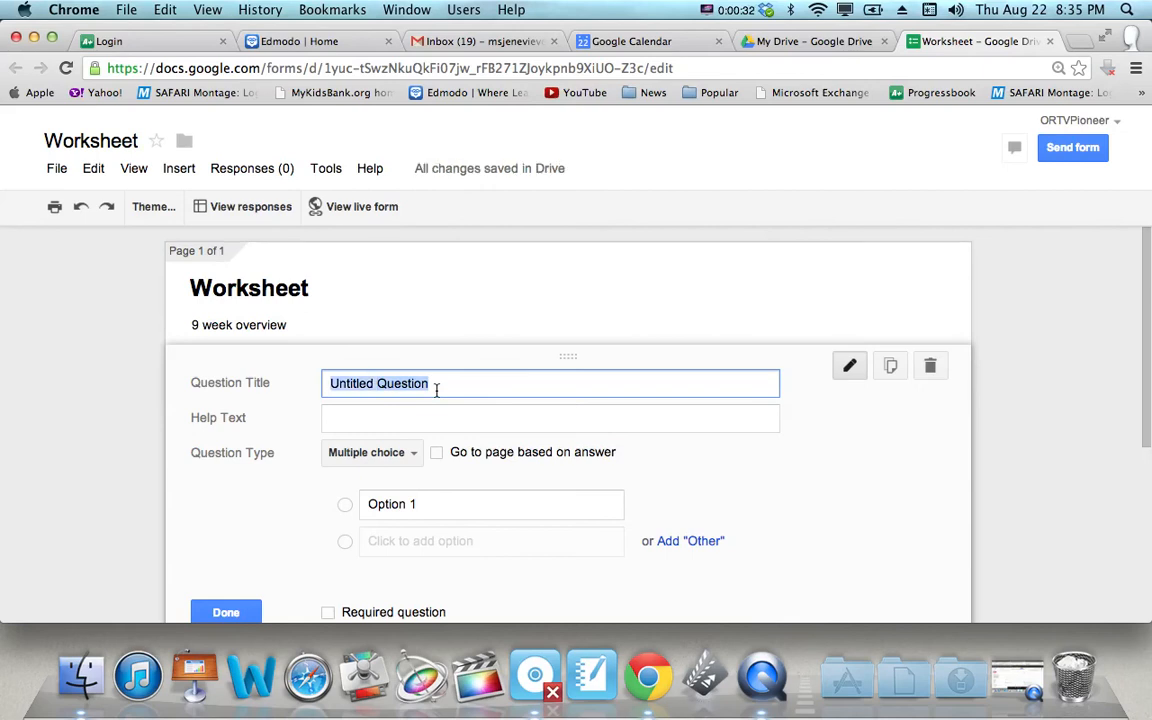
type("Na")
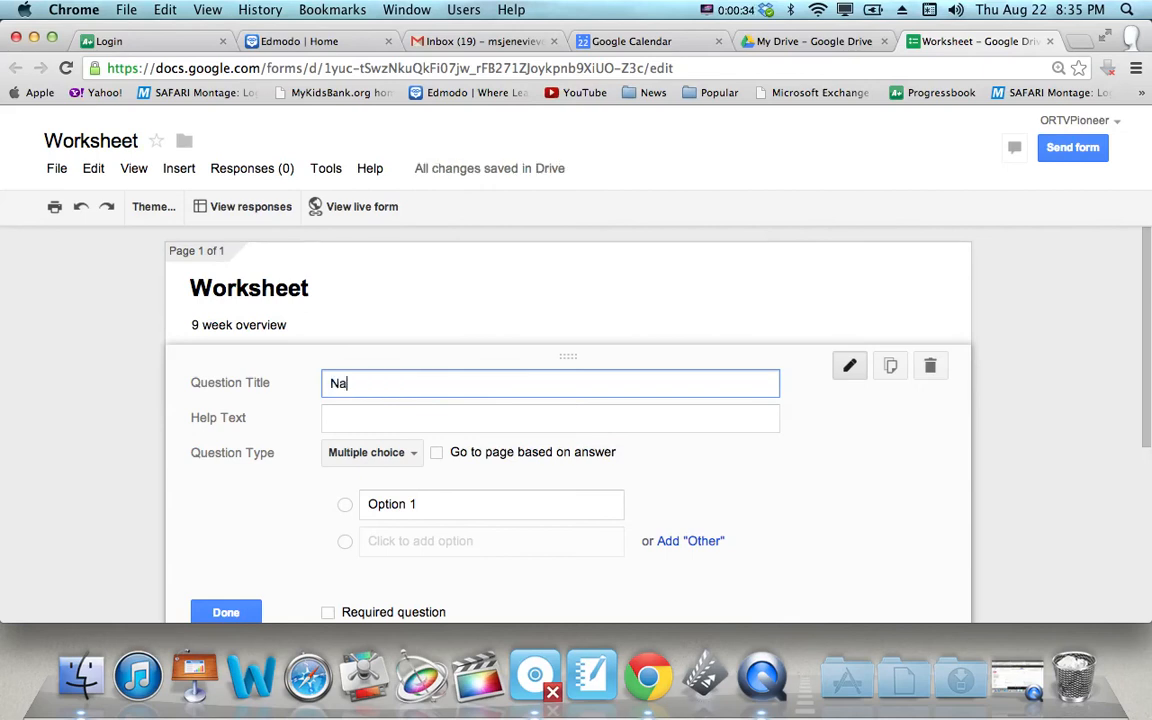
type("me")
left_click(410, 452)
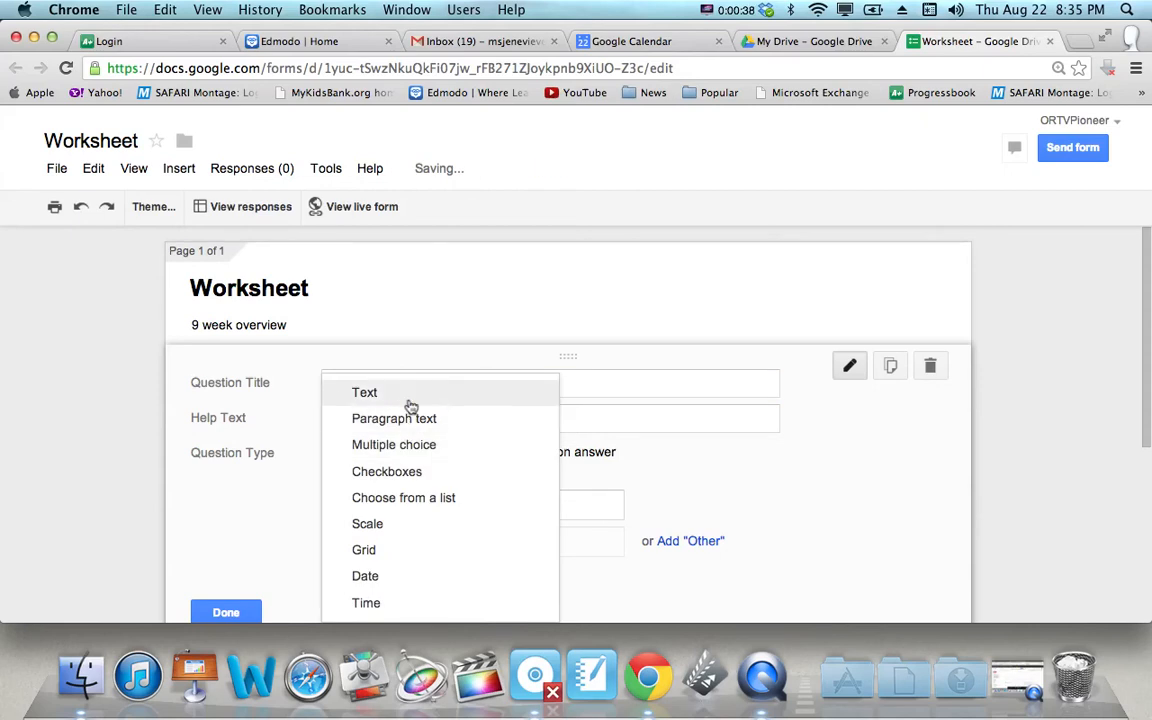
left_click(410, 405)
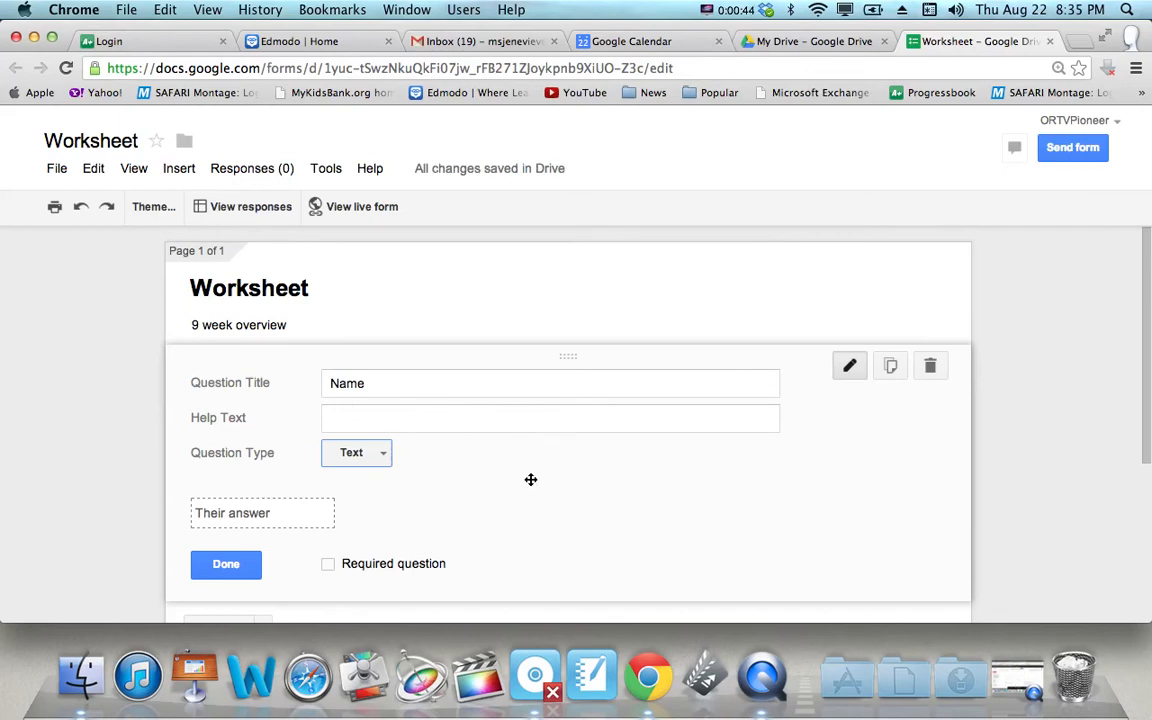
scroll(476, 506, "down", 2)
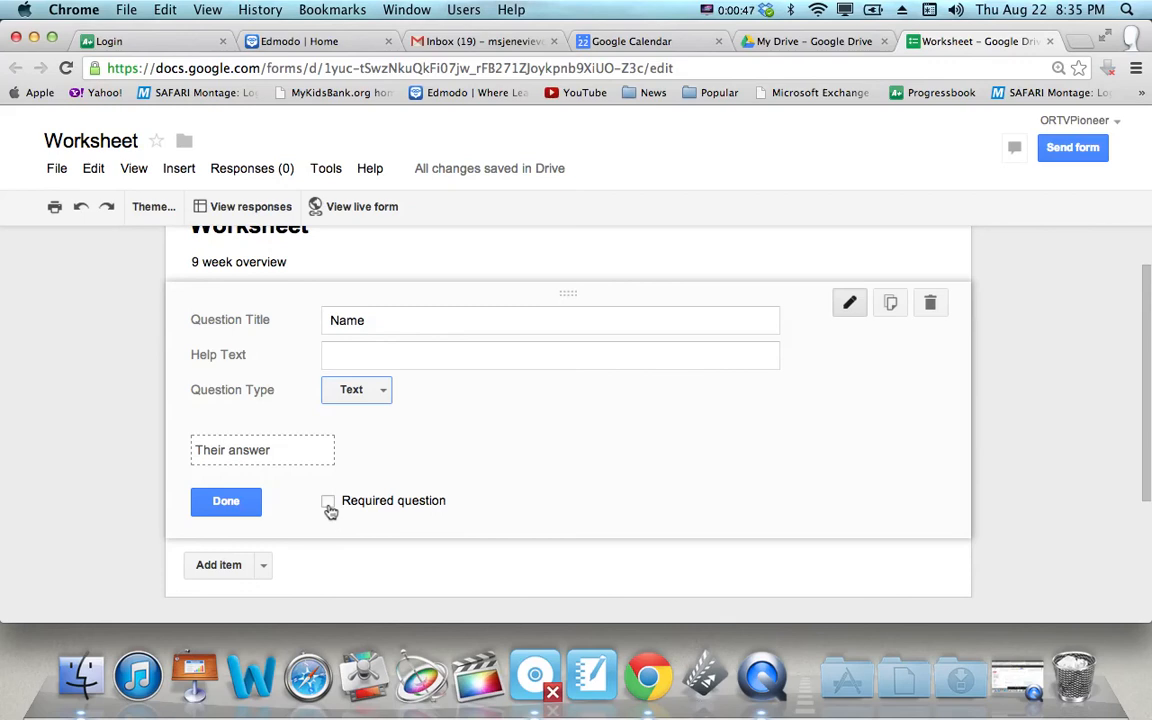
left_click(329, 502)
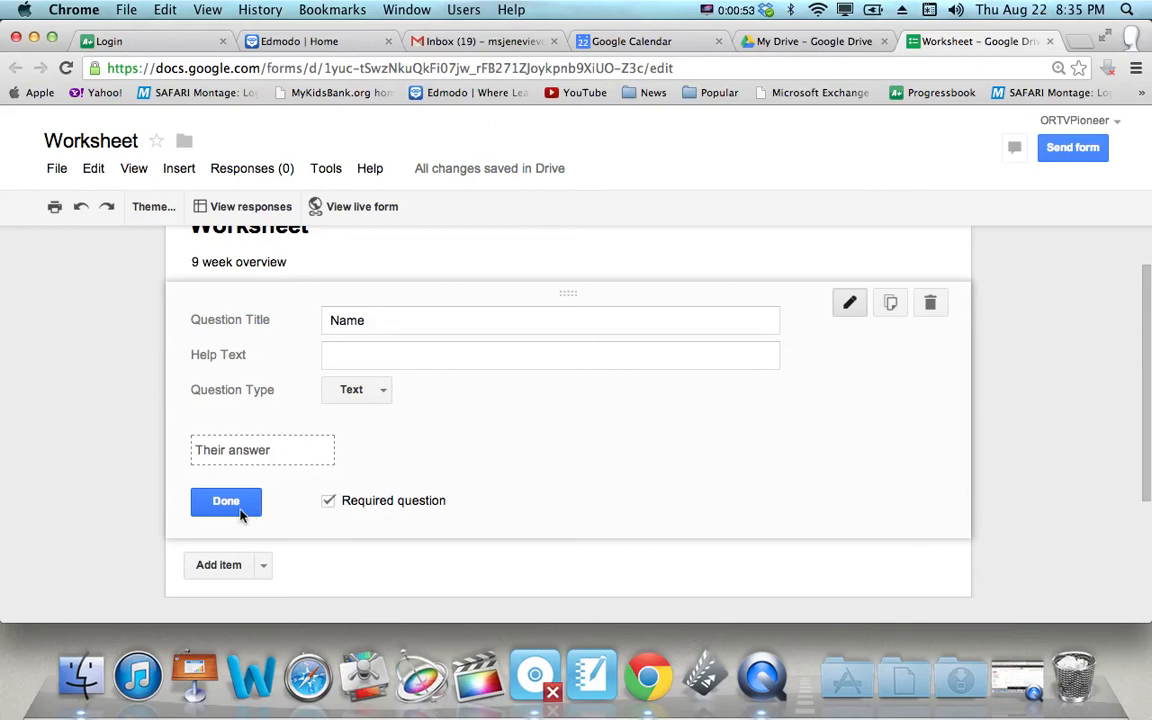
left_click(226, 502)
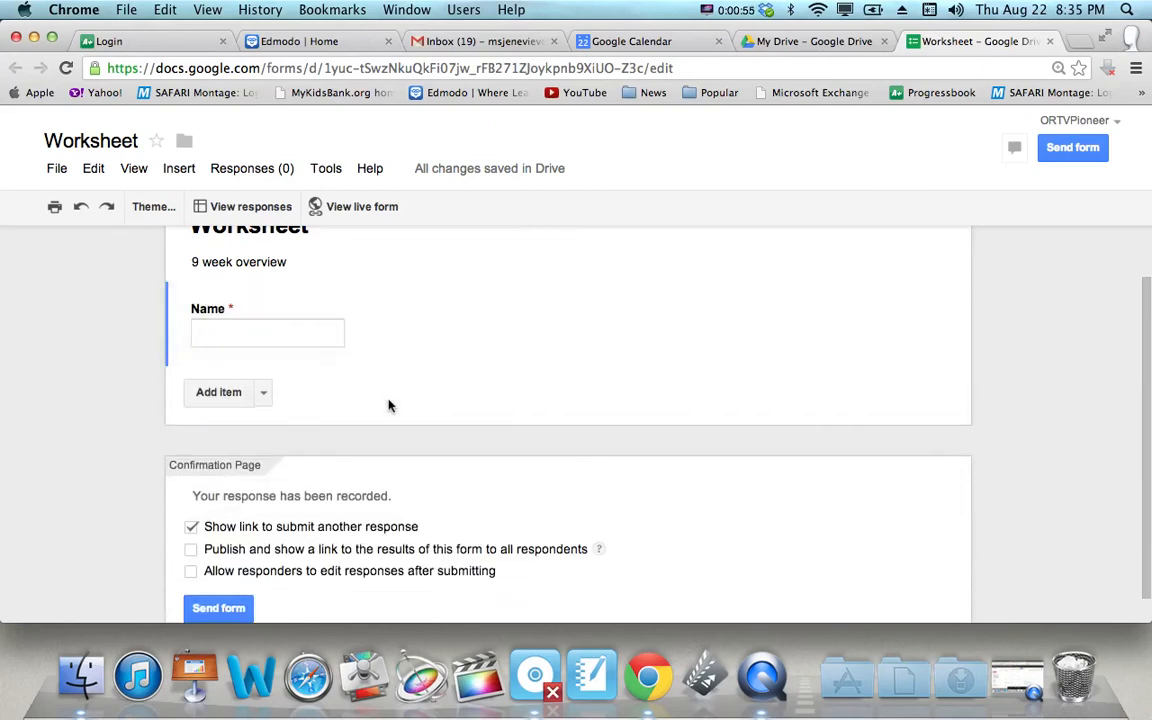
Duplicate the Name question, title the copy Period and change its question type to Checkboxes
scroll(259, 302, "up", 2)
mouse_move(273, 388)
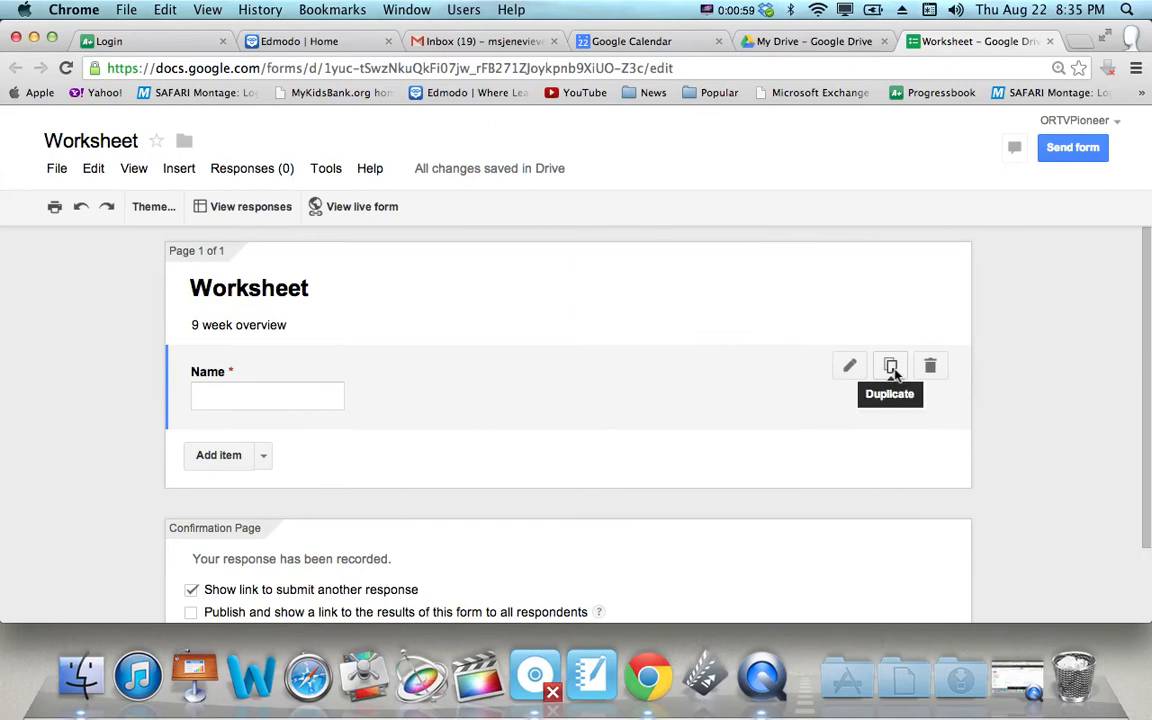
left_click(891, 368)
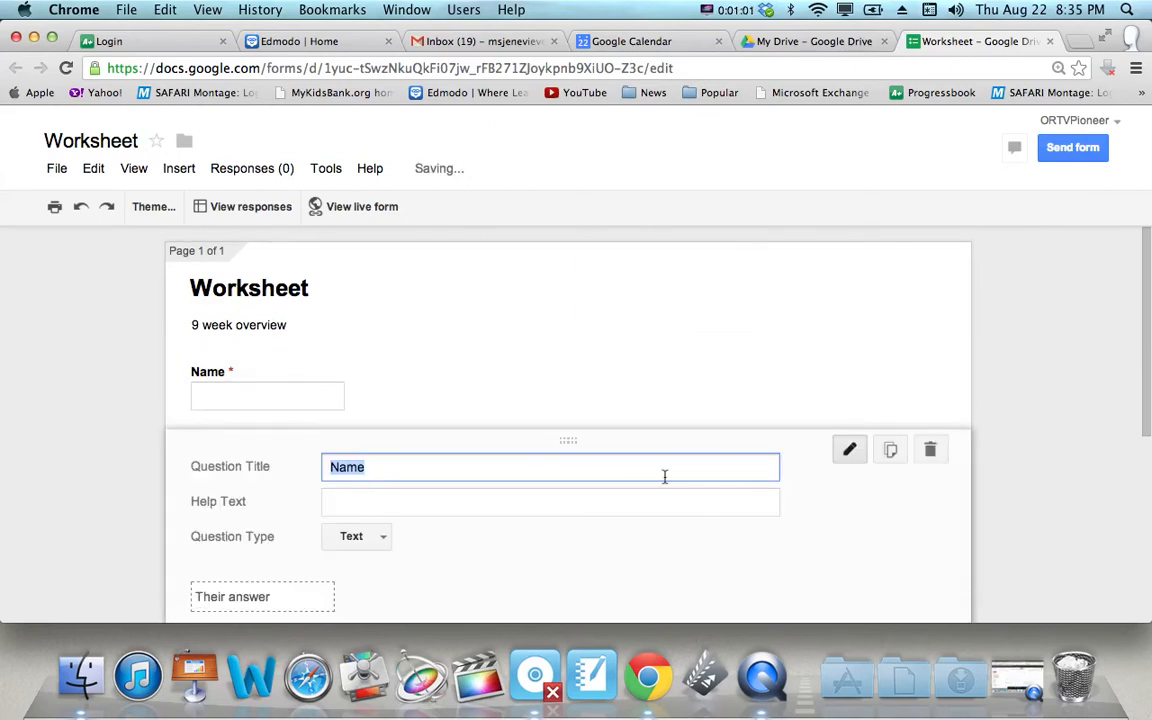
type("Period")
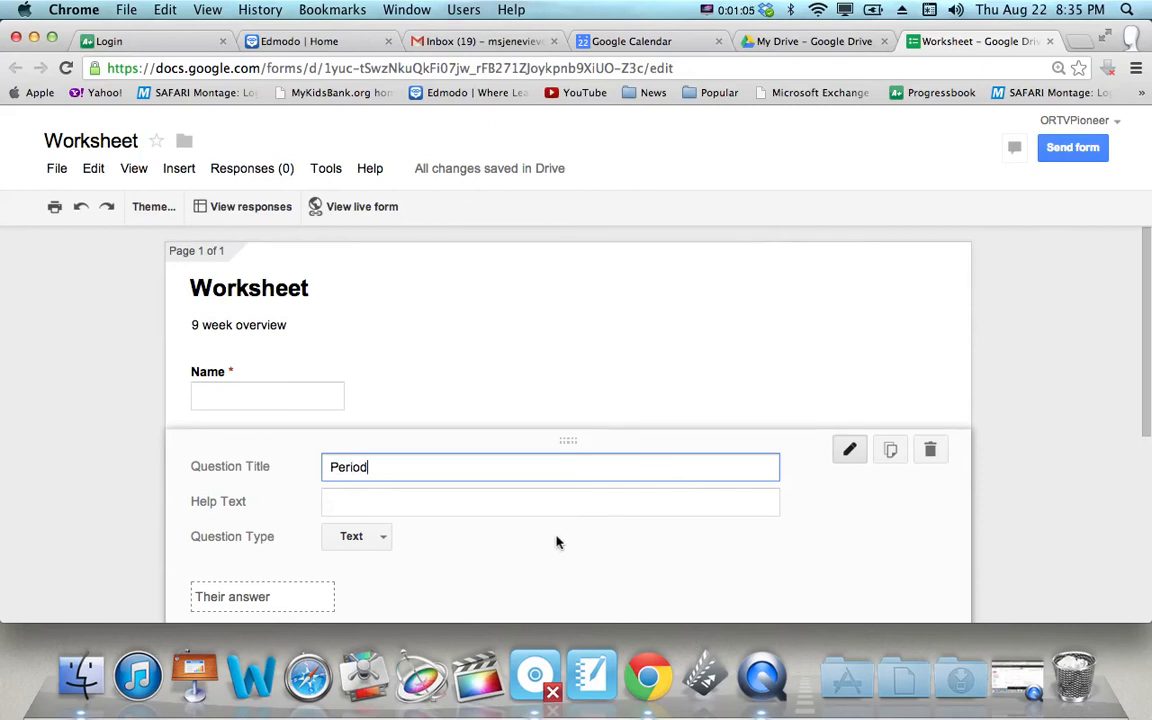
scroll(556, 538, "down", 2)
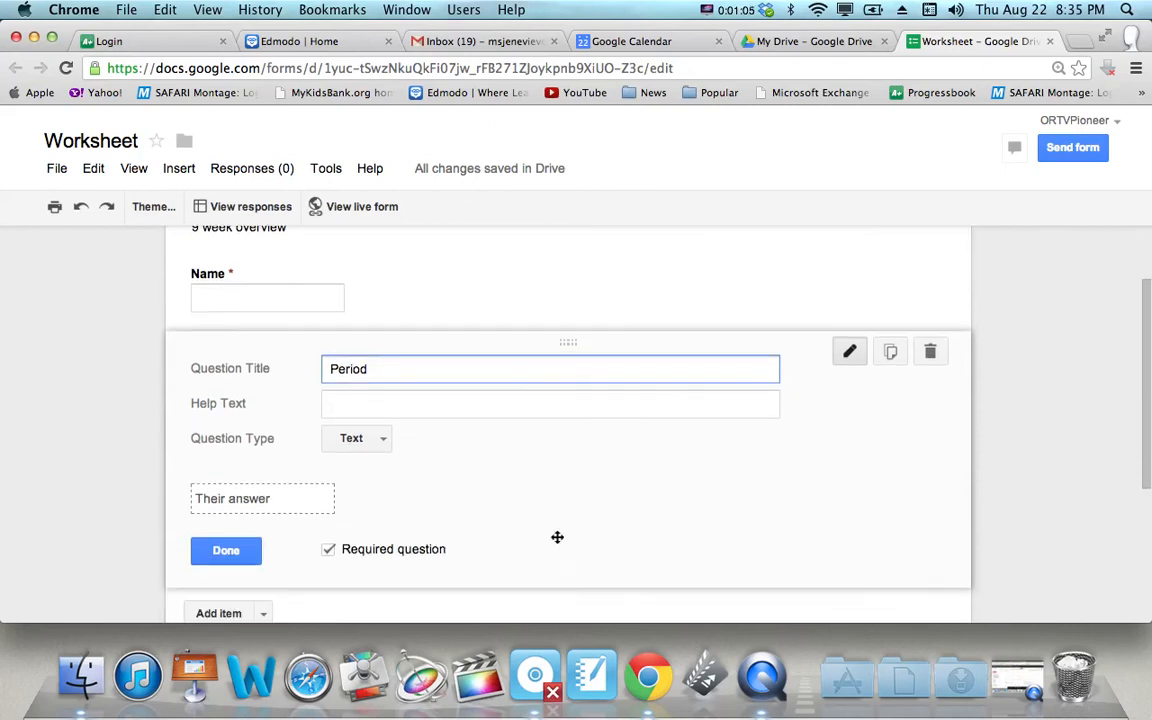
left_click(384, 441)
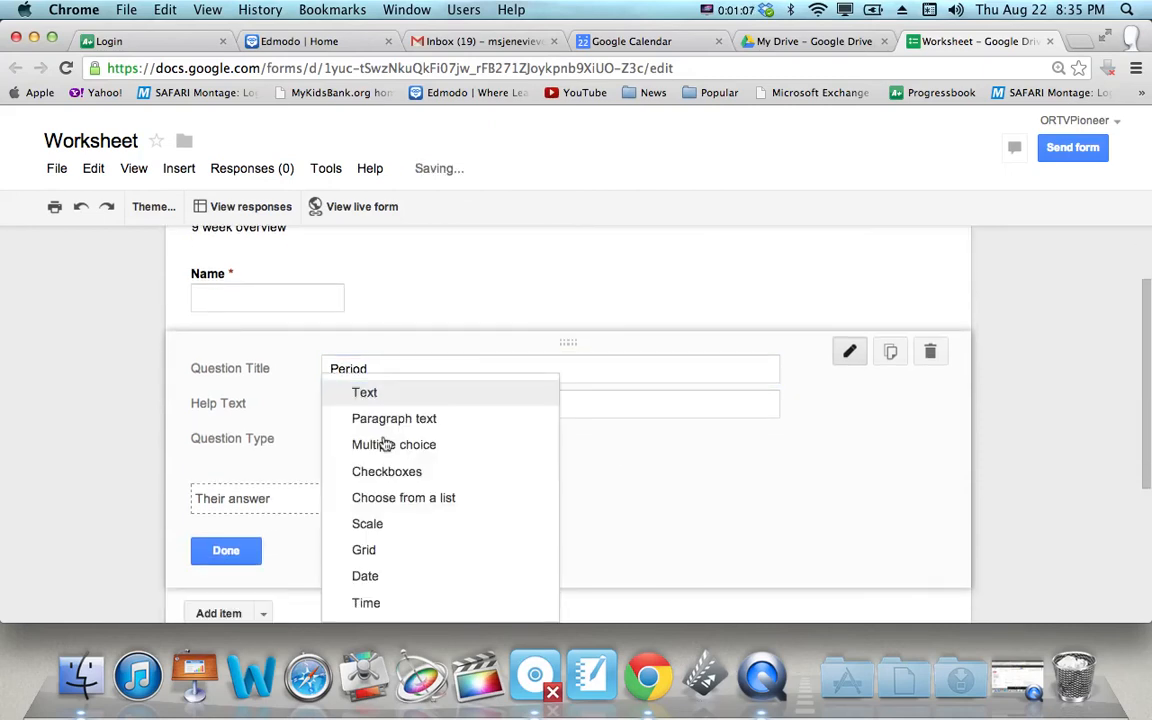
left_click(408, 481)
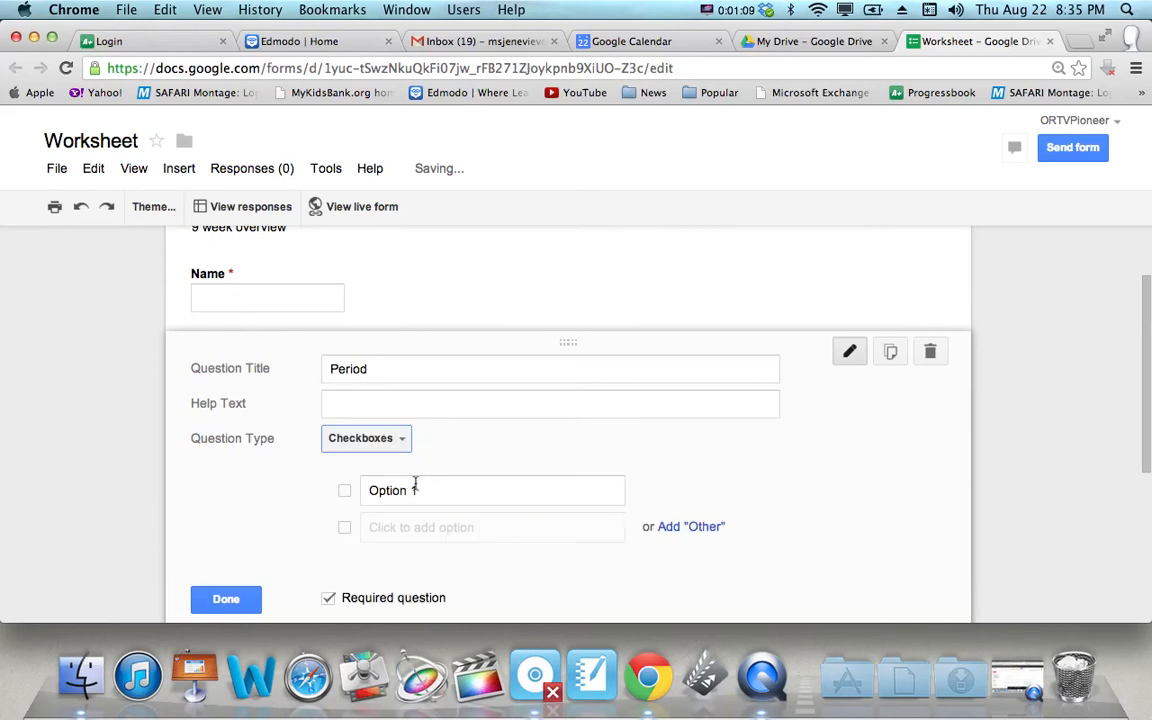
Enter the Period question's options Period 1, Period 2, Period 3 and Period 4, and finish editing it
left_click(429, 496)
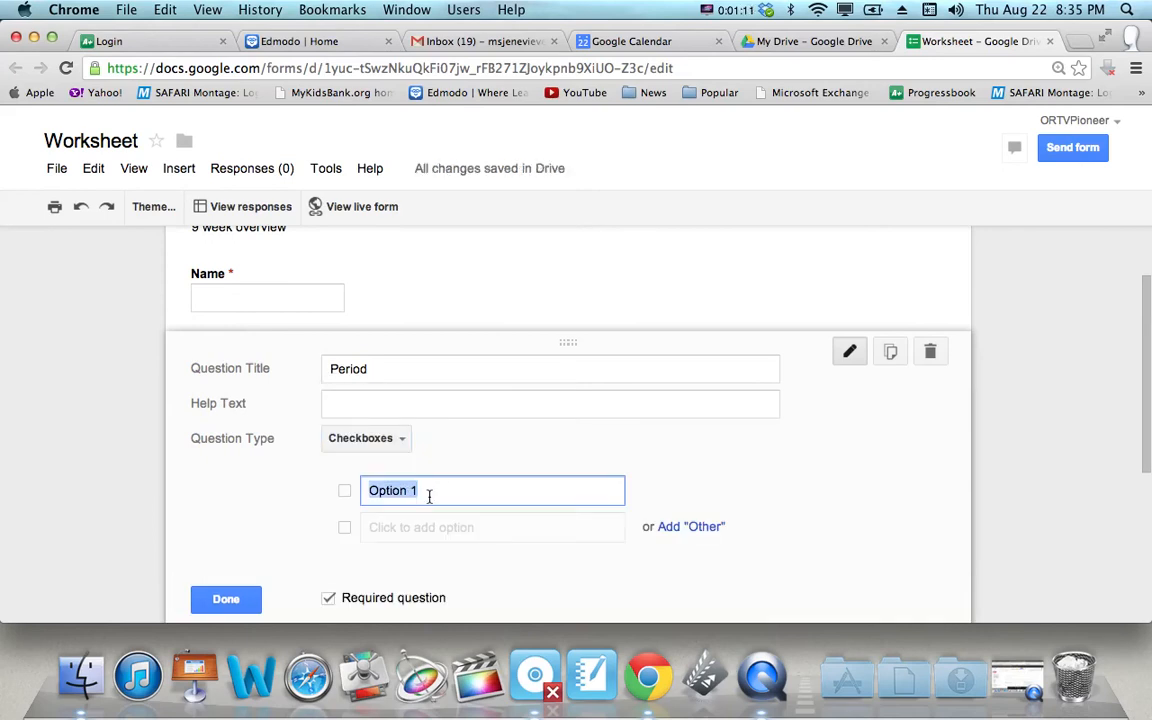
type("Period 1")
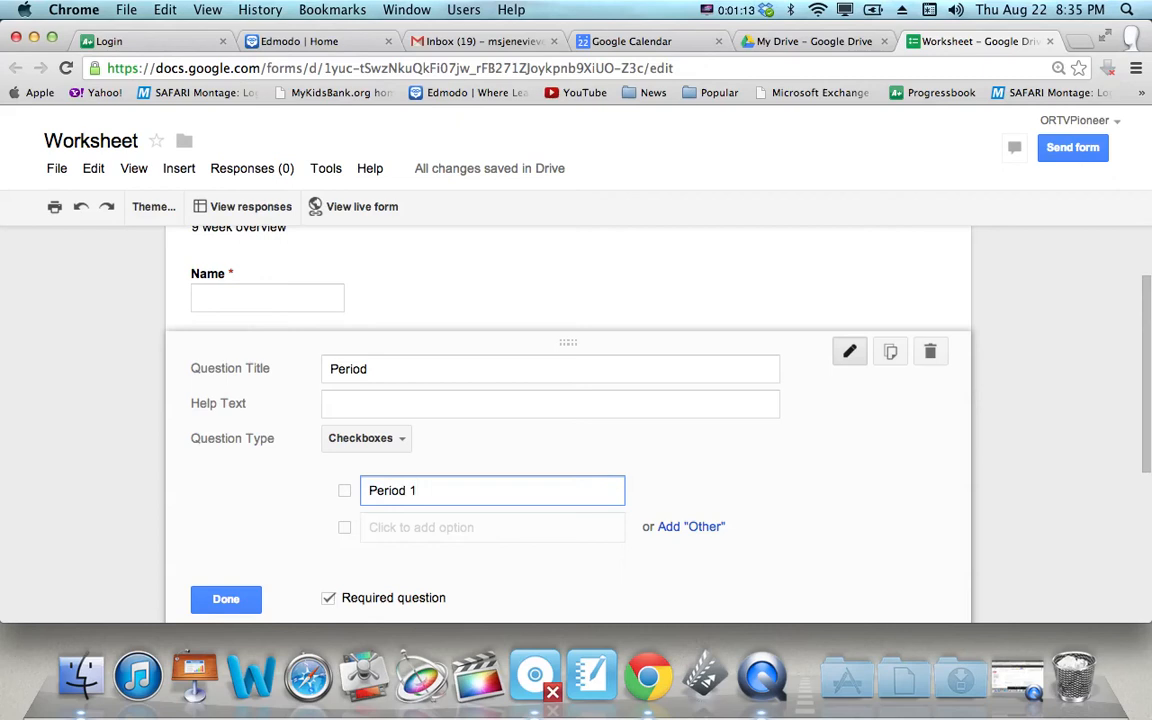
key("Return")
type("Period")
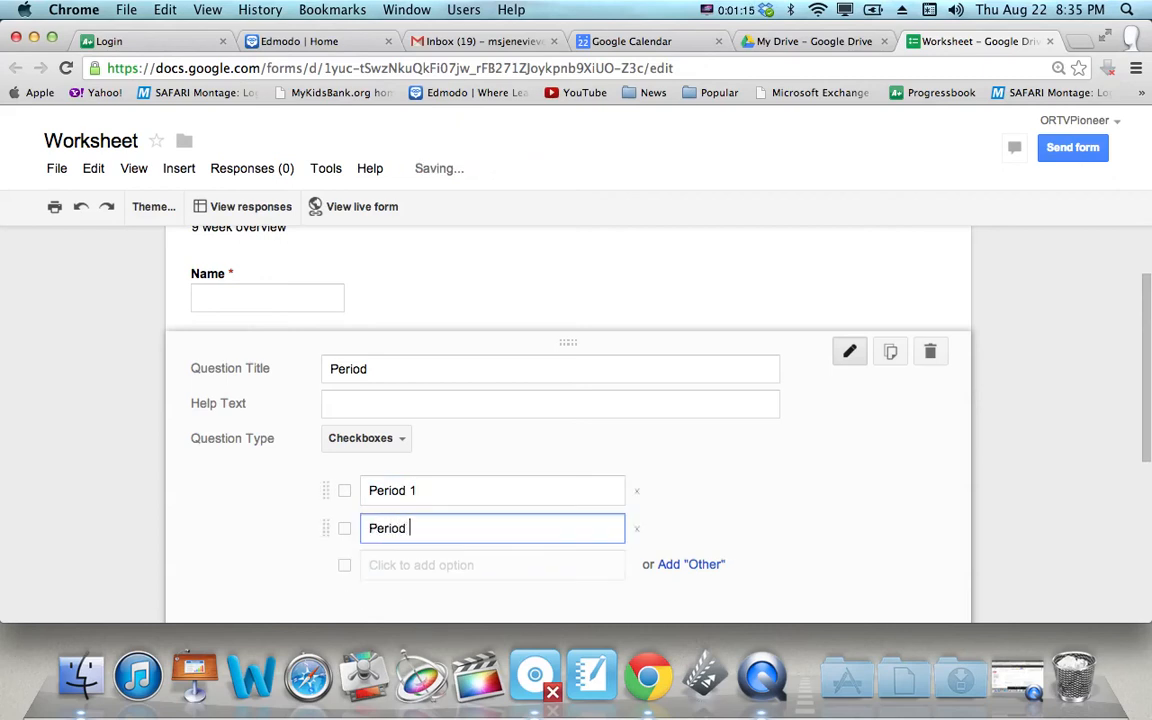
type(" 2")
key("Return")
type("Period 3")
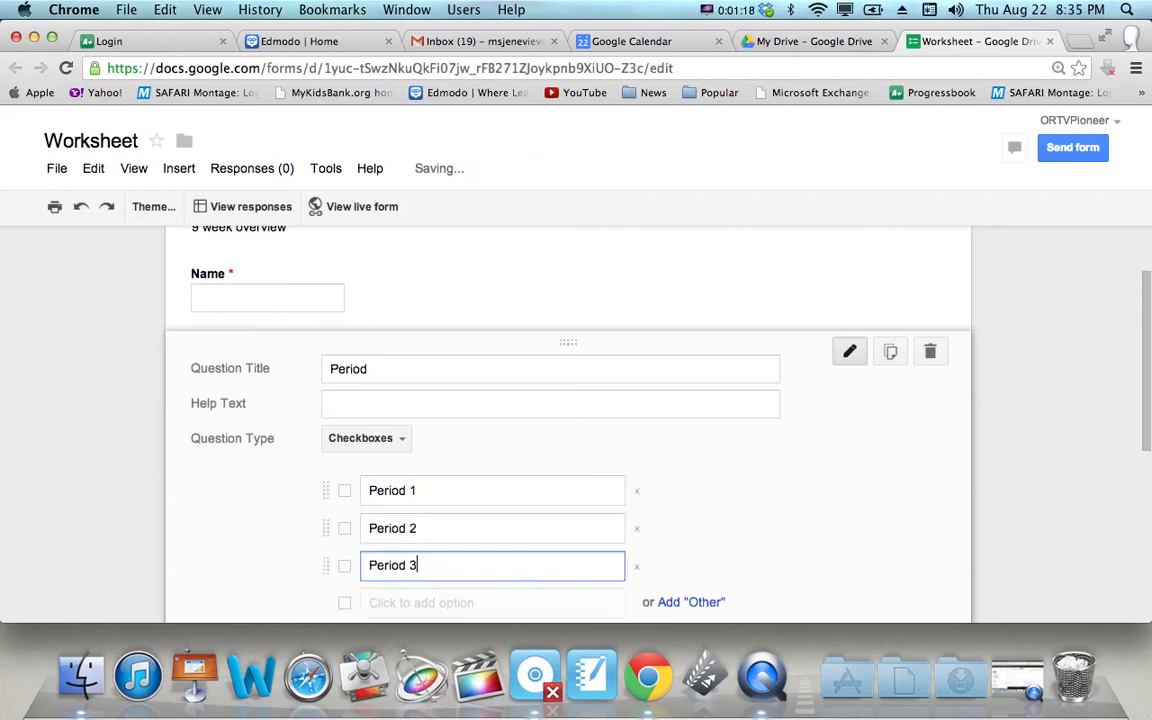
key("Return")
type("Period 4")
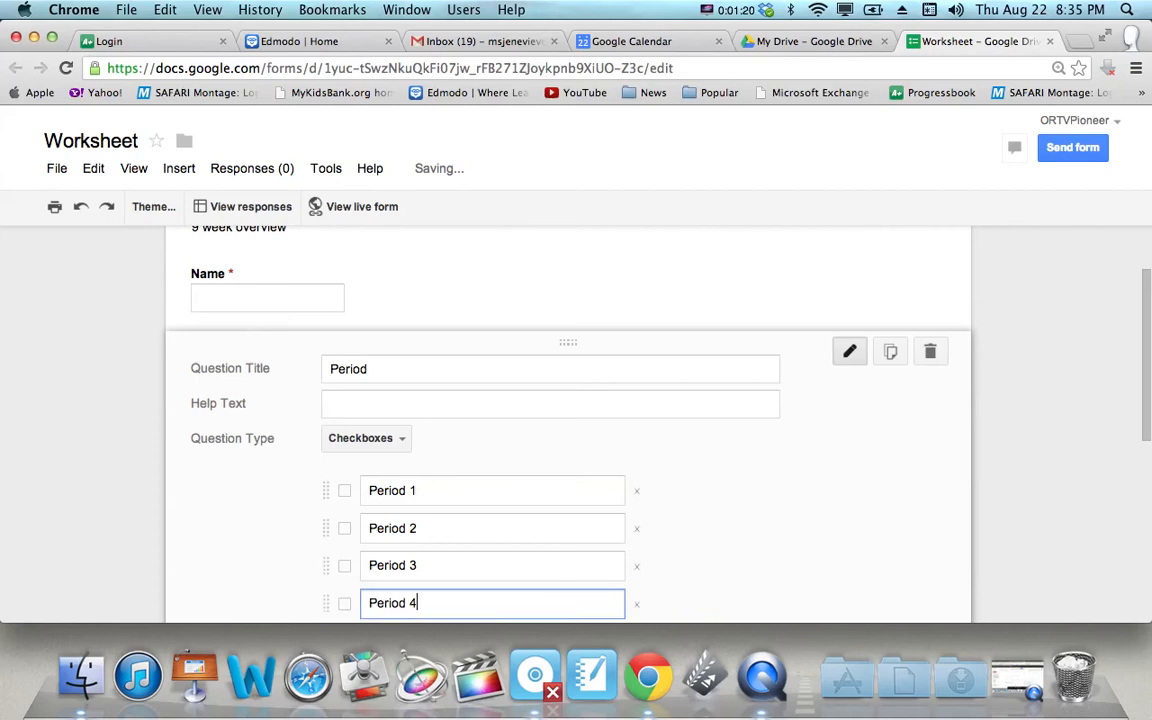
scroll(418, 502, "down", 3)
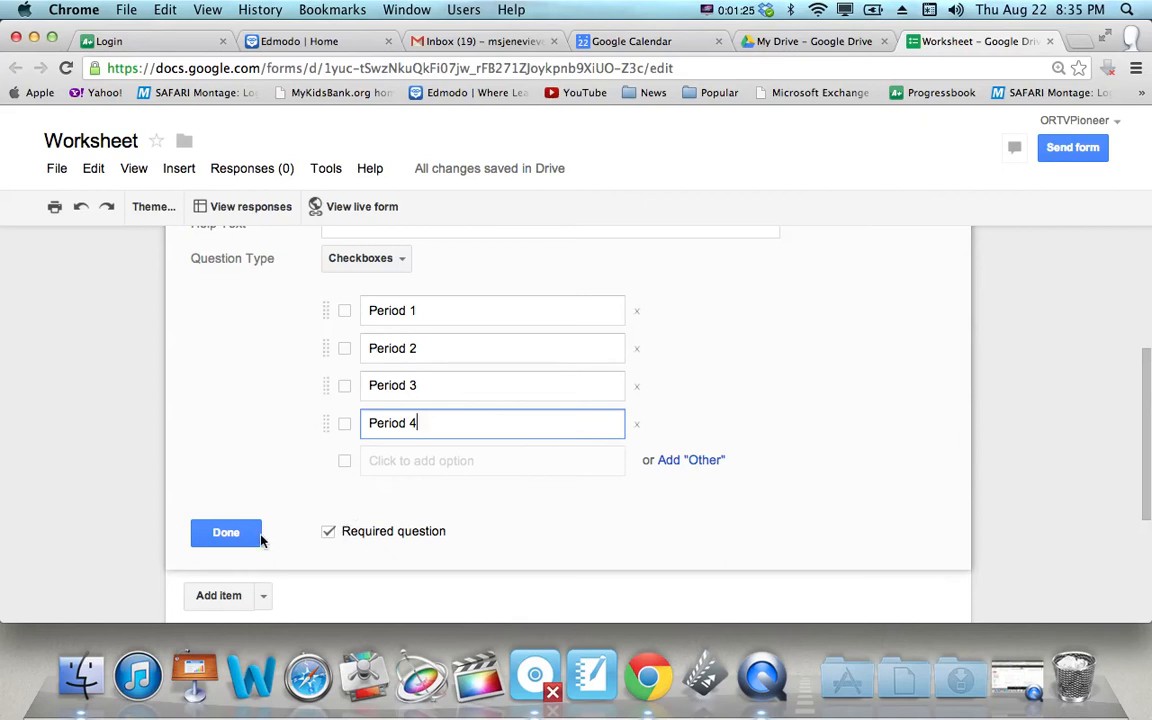
left_click(226, 533)
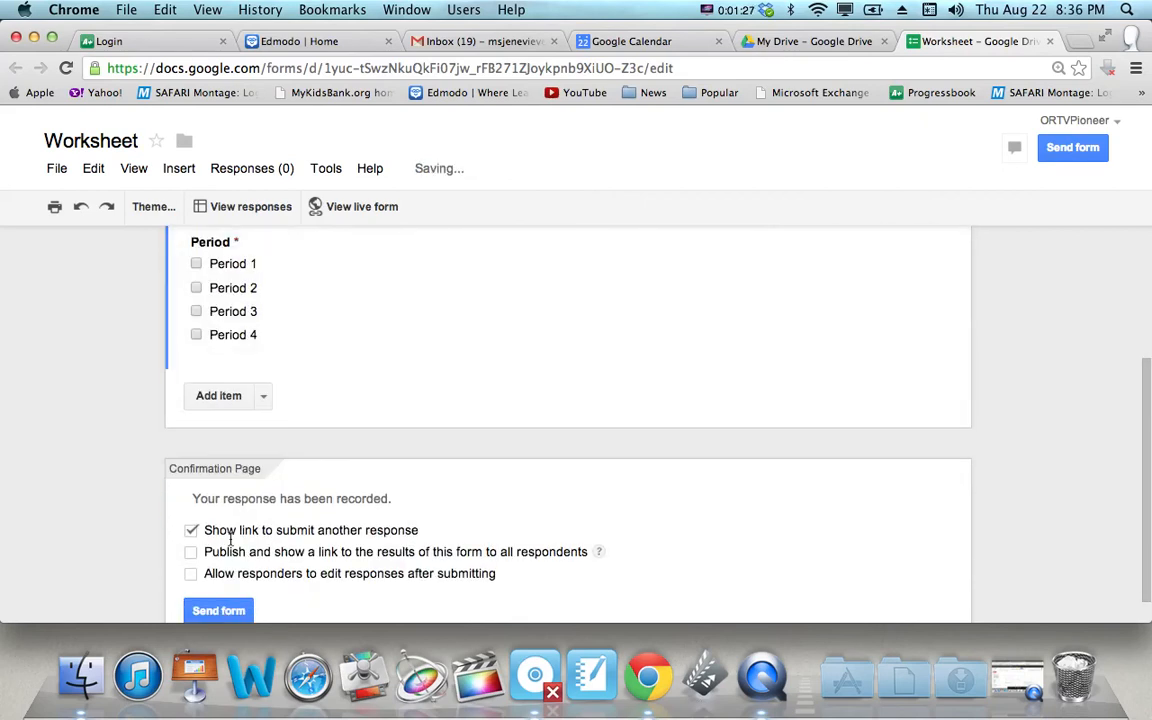
Duplicate the Period question, title the copy "Who is the President?" and change its type to Multiple choice
scroll(488, 362, "up", 3)
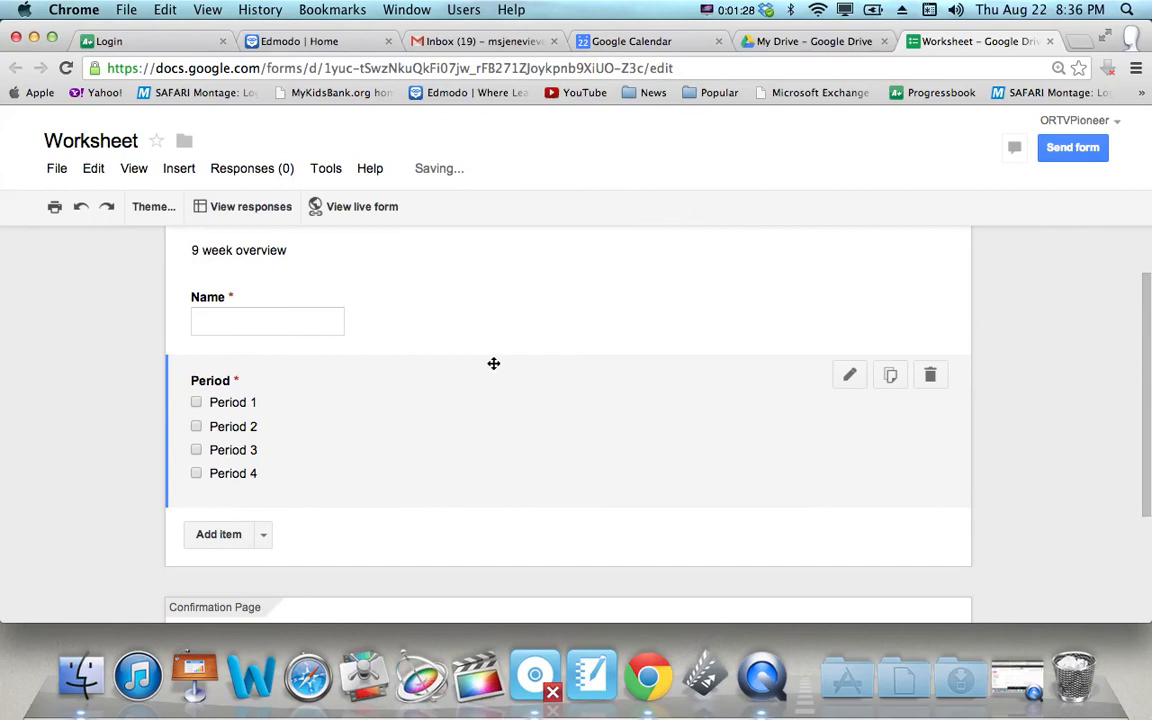
left_click(890, 375)
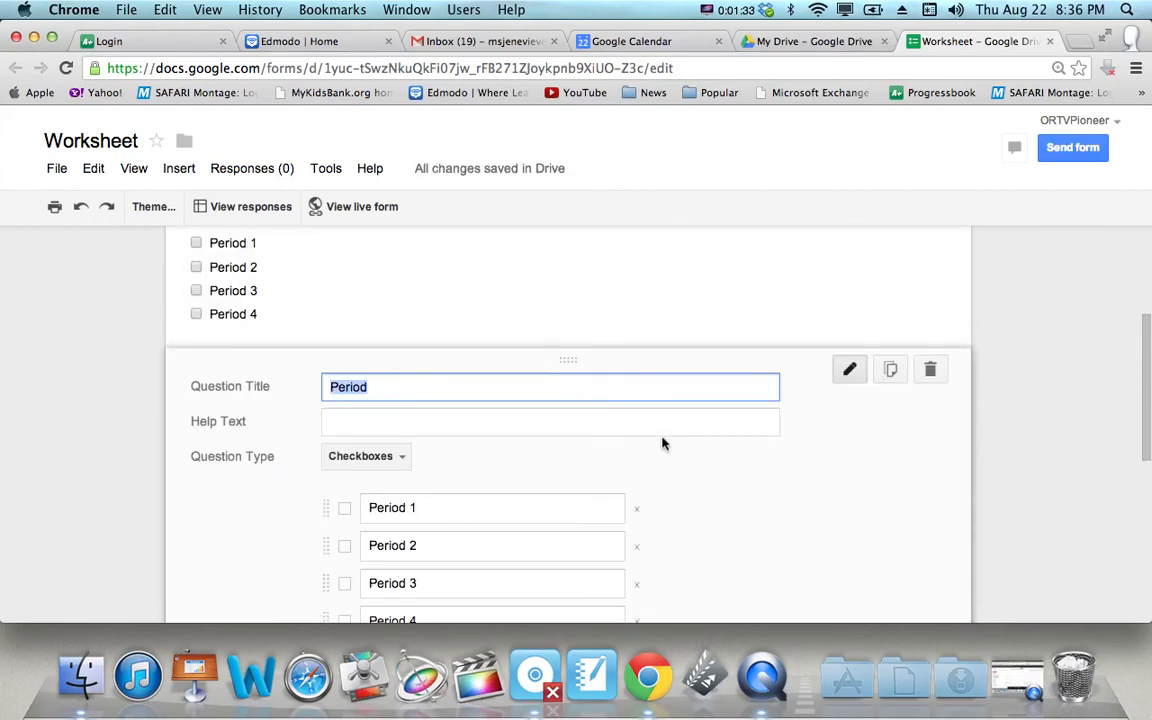
type("Who is the President?")
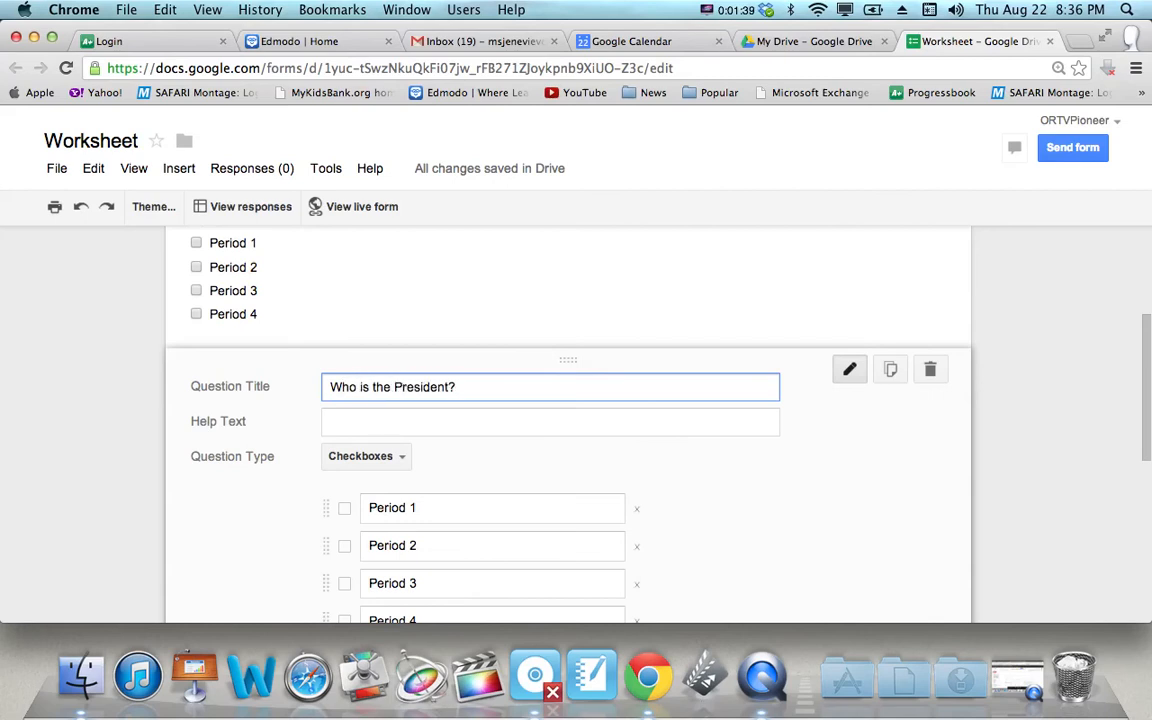
scroll(506, 458, "down", 1)
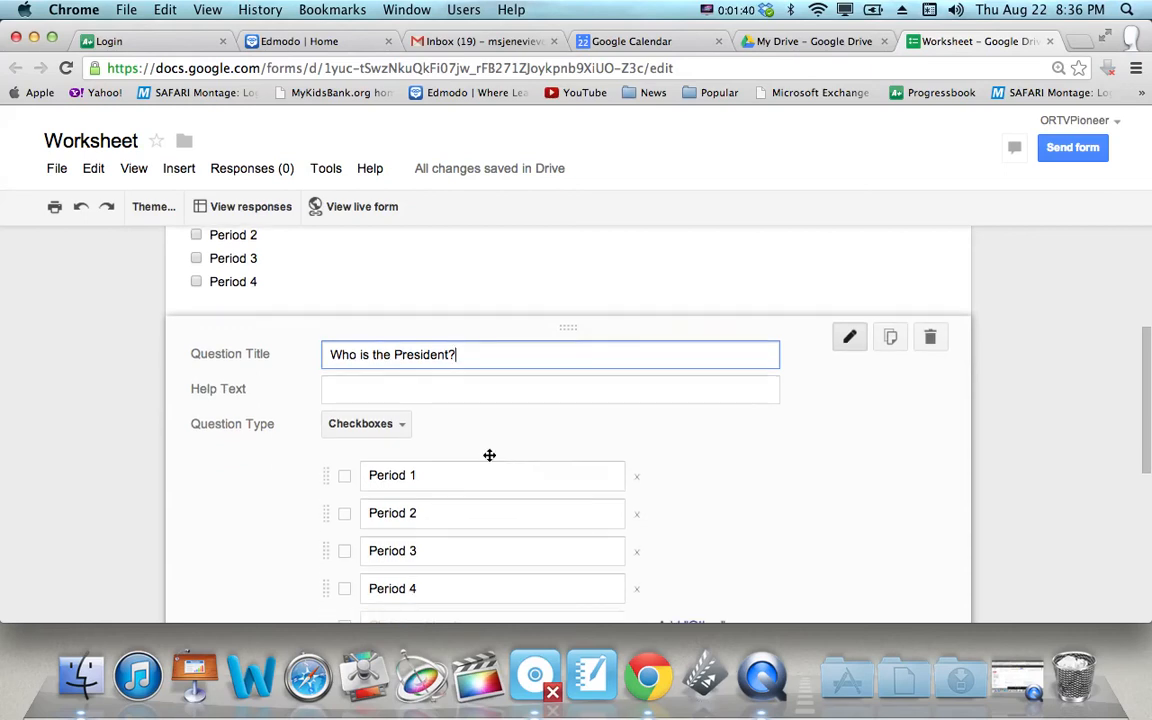
left_click(404, 425)
left_click(402, 399)
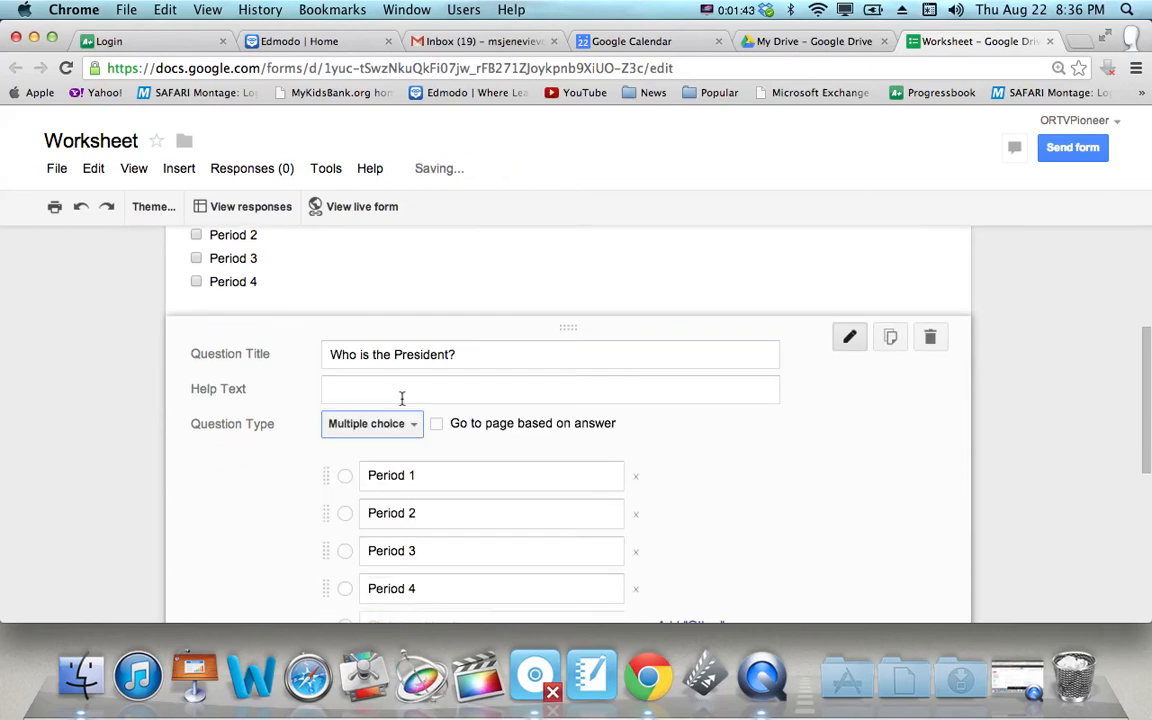
Replace the President question's options with Clinton, Bush, Obama and Carter, and finish editing it
left_click(448, 487)
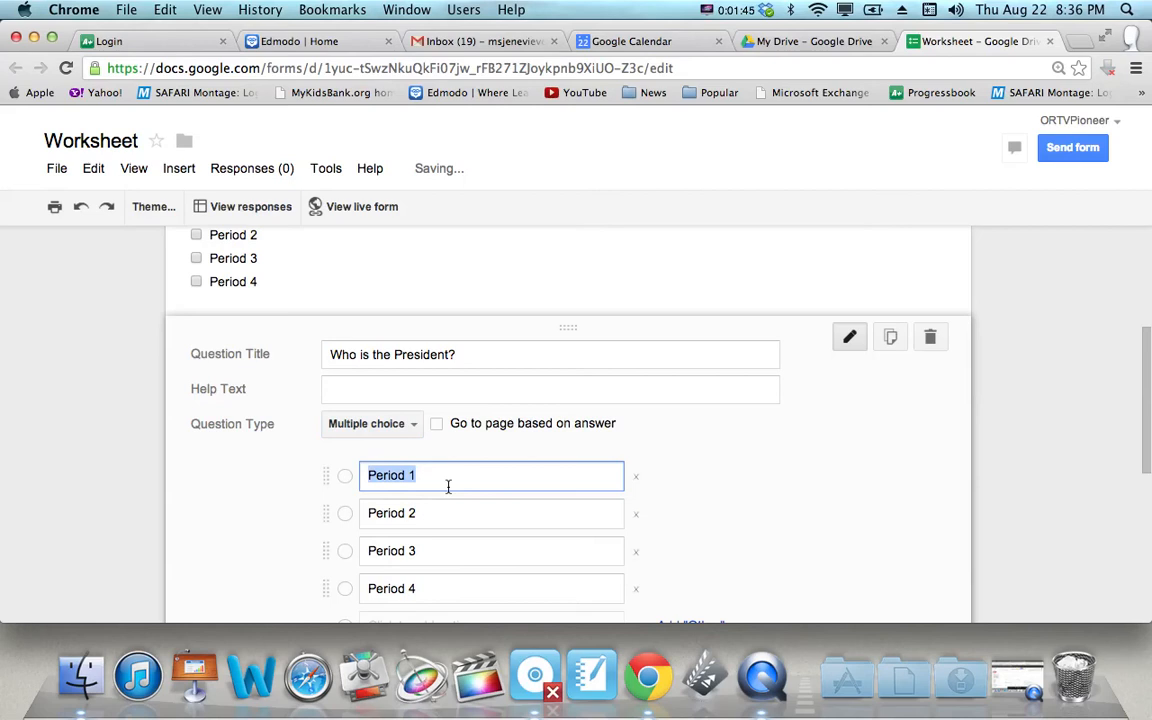
type("C")
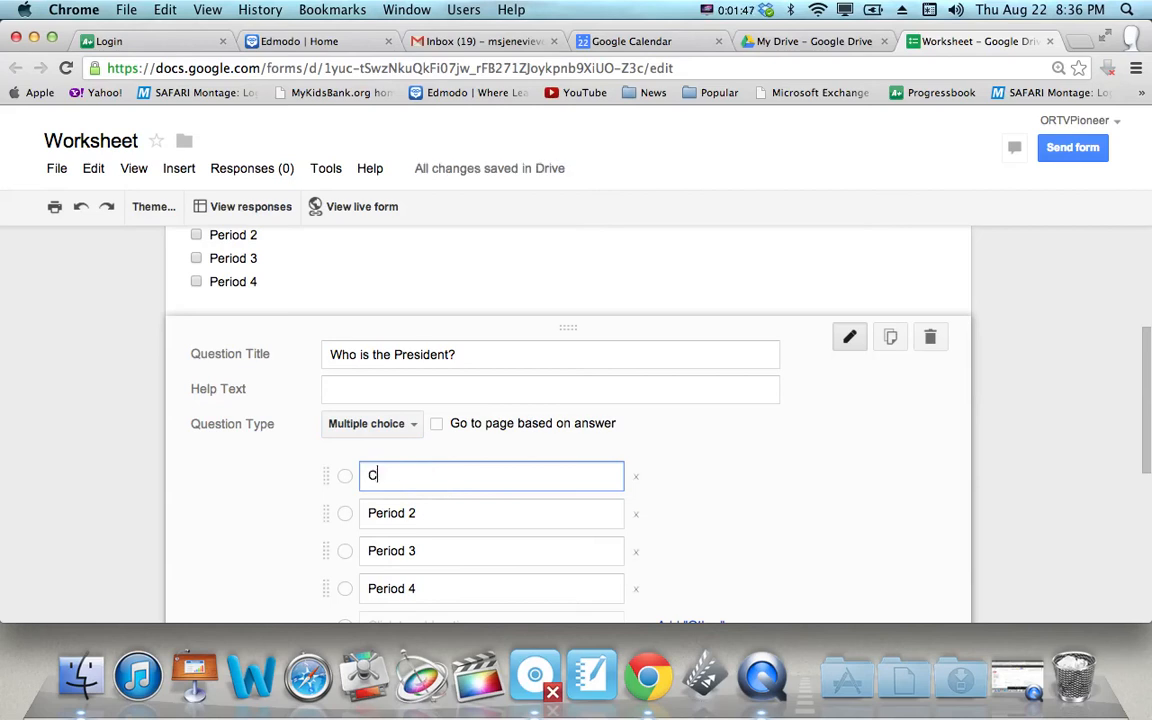
type("linton")
key("Tab")
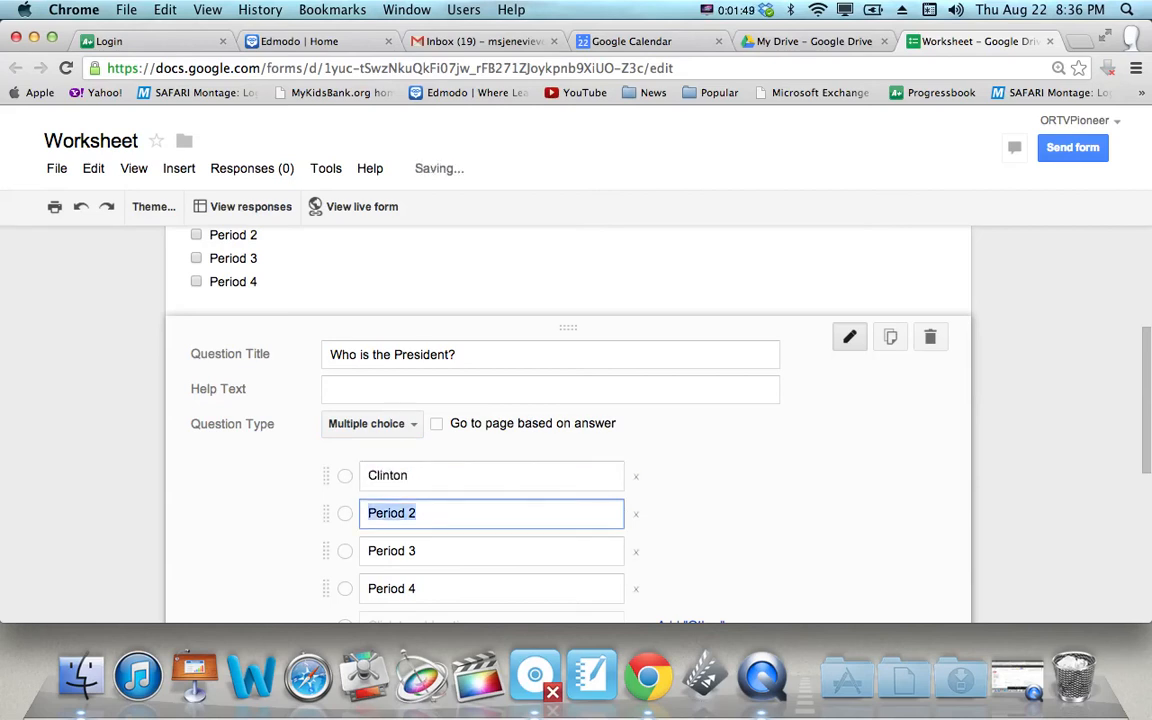
type("Bush")
key("Tab")
type("Obama")
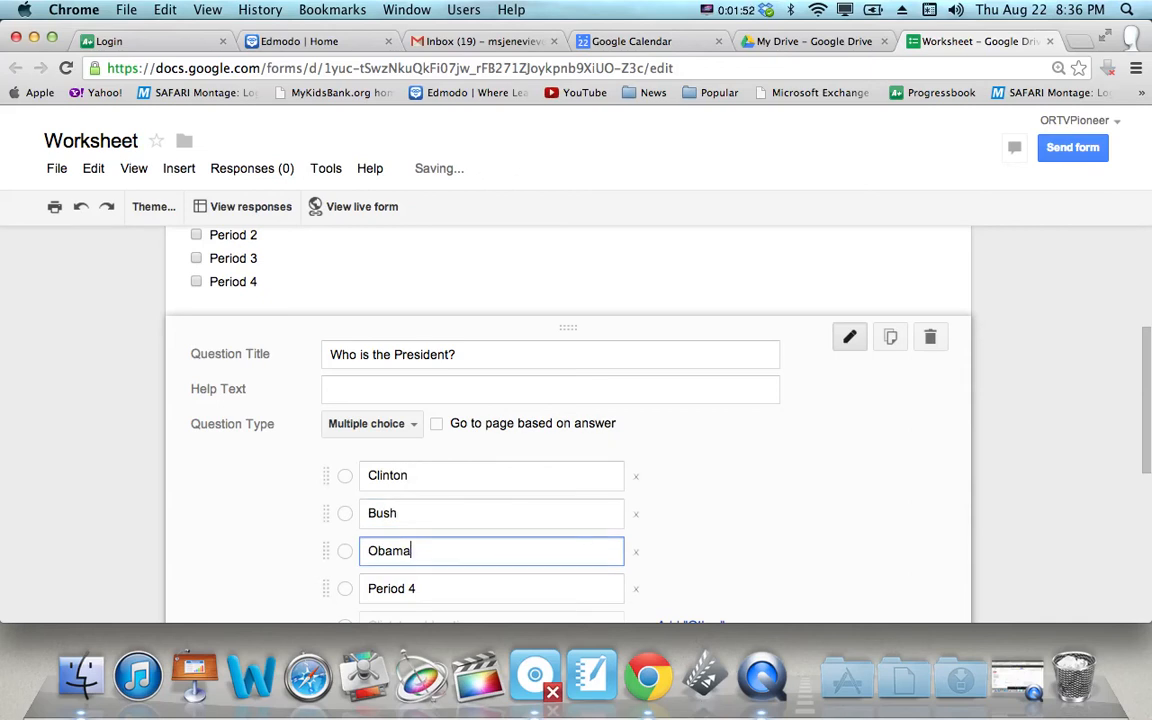
key("Tab")
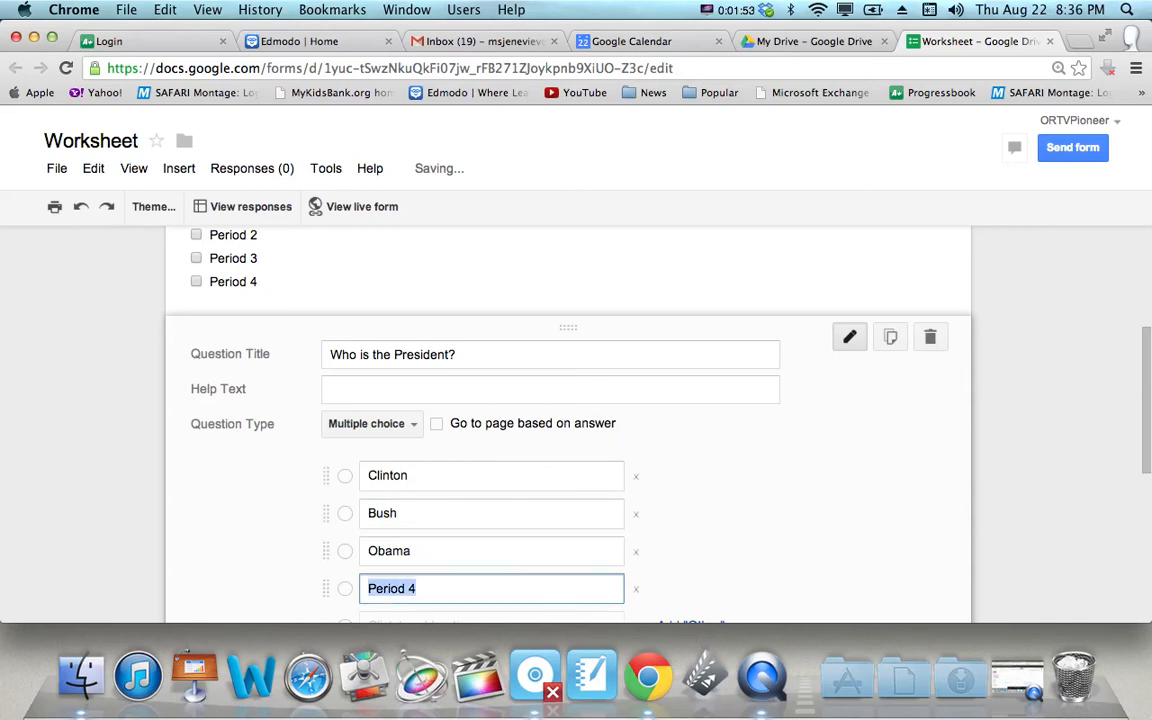
type("Carter")
scroll(568, 424, "down", 2)
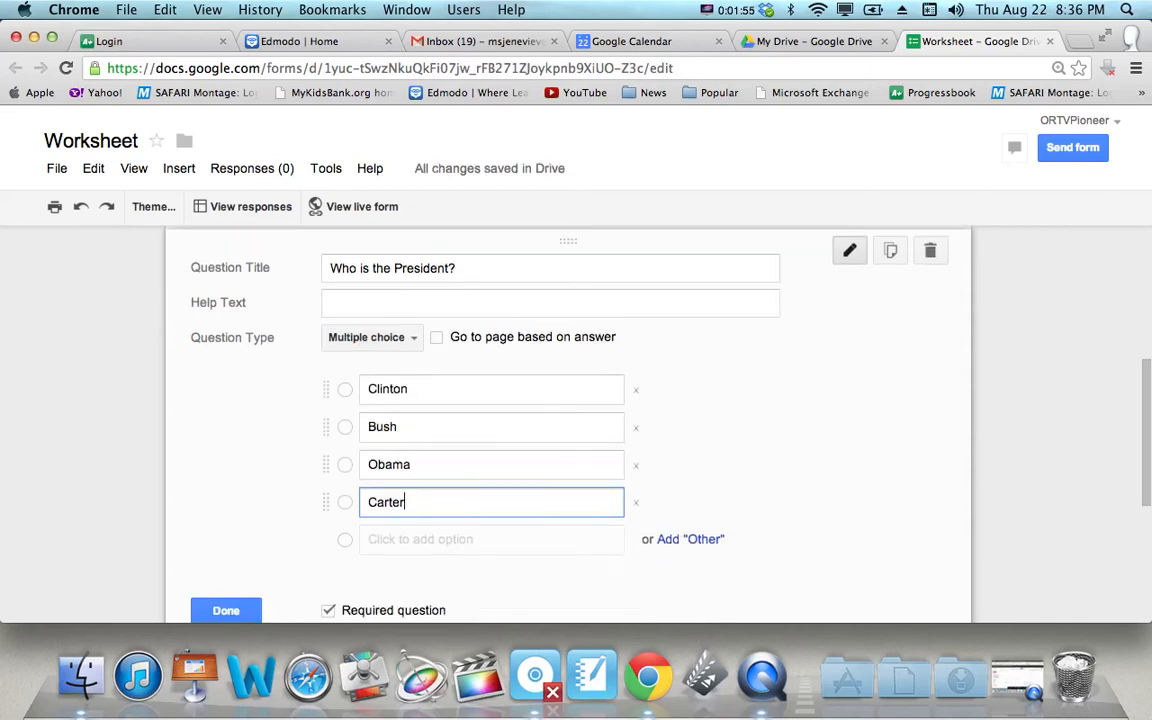
scroll(443, 487, "down", 1)
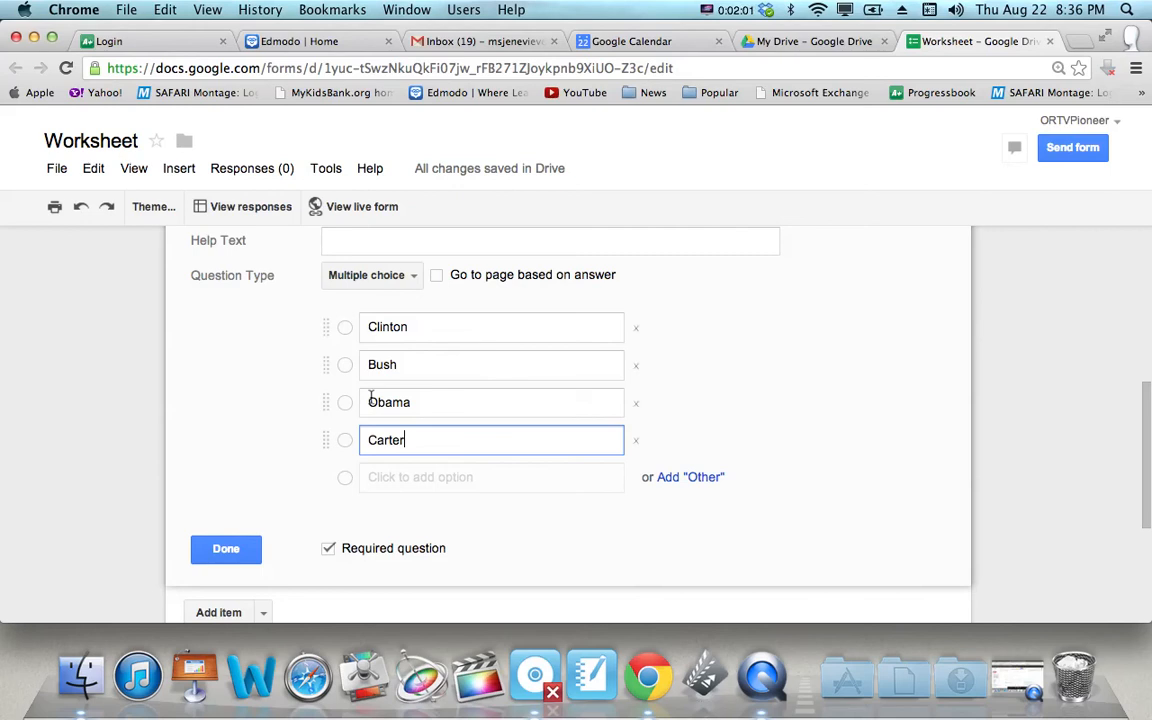
left_click(226, 549)
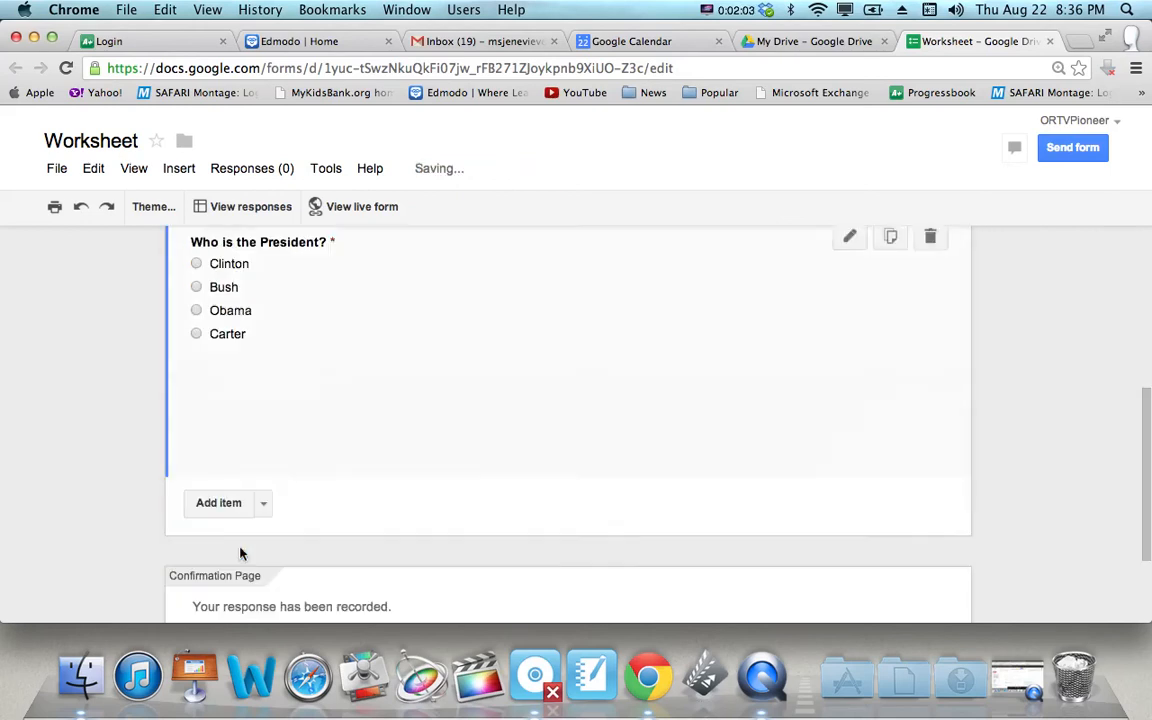
Duplicate the "Who is the President?" question and title the copy "How long is a presidential term?"
scroll(244, 550, "down", 2)
scroll(364, 417, "up", 2)
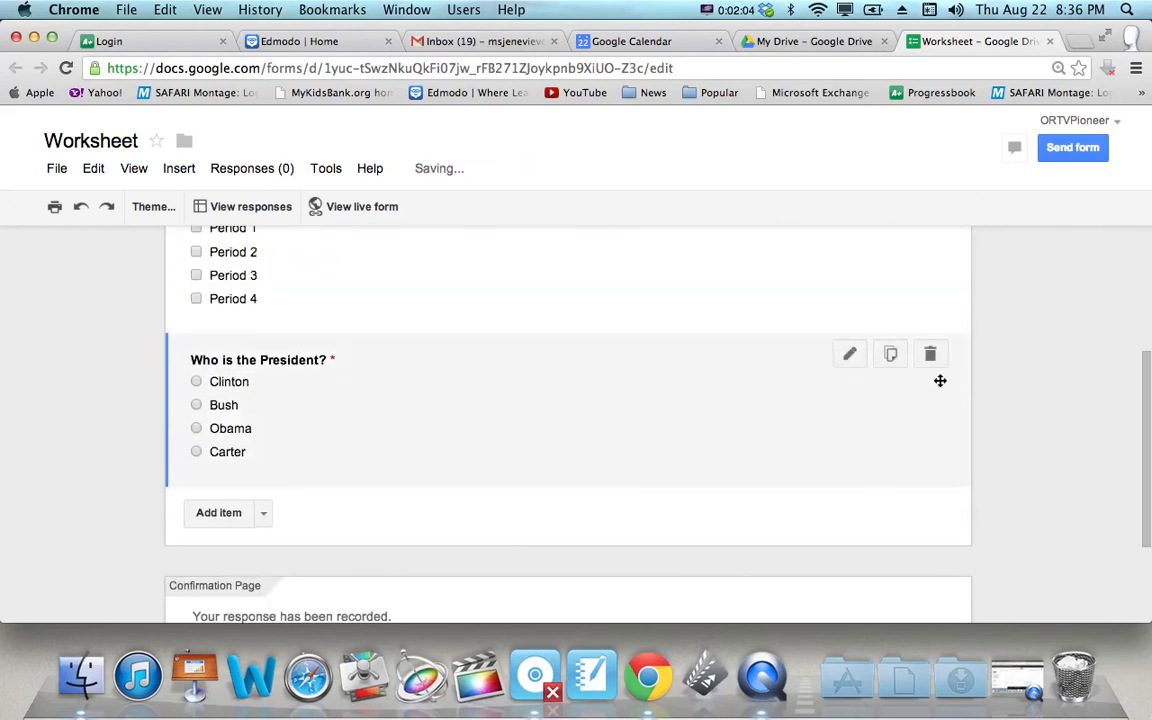
left_click(890, 355)
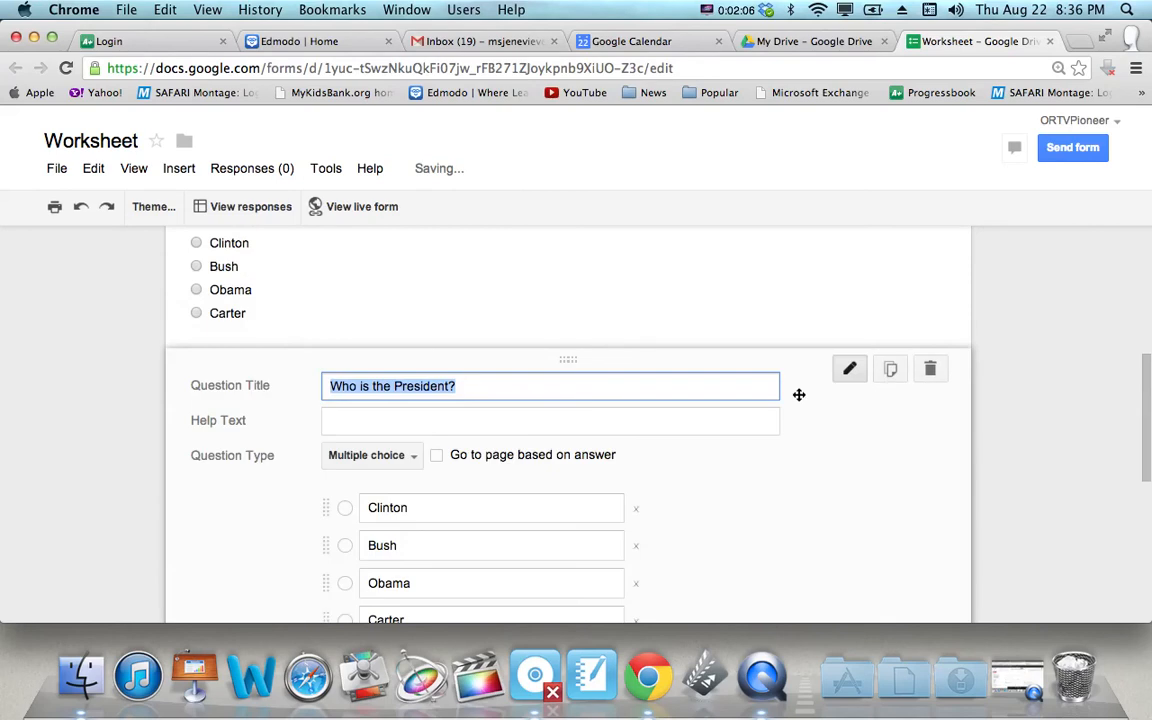
type("How lon")
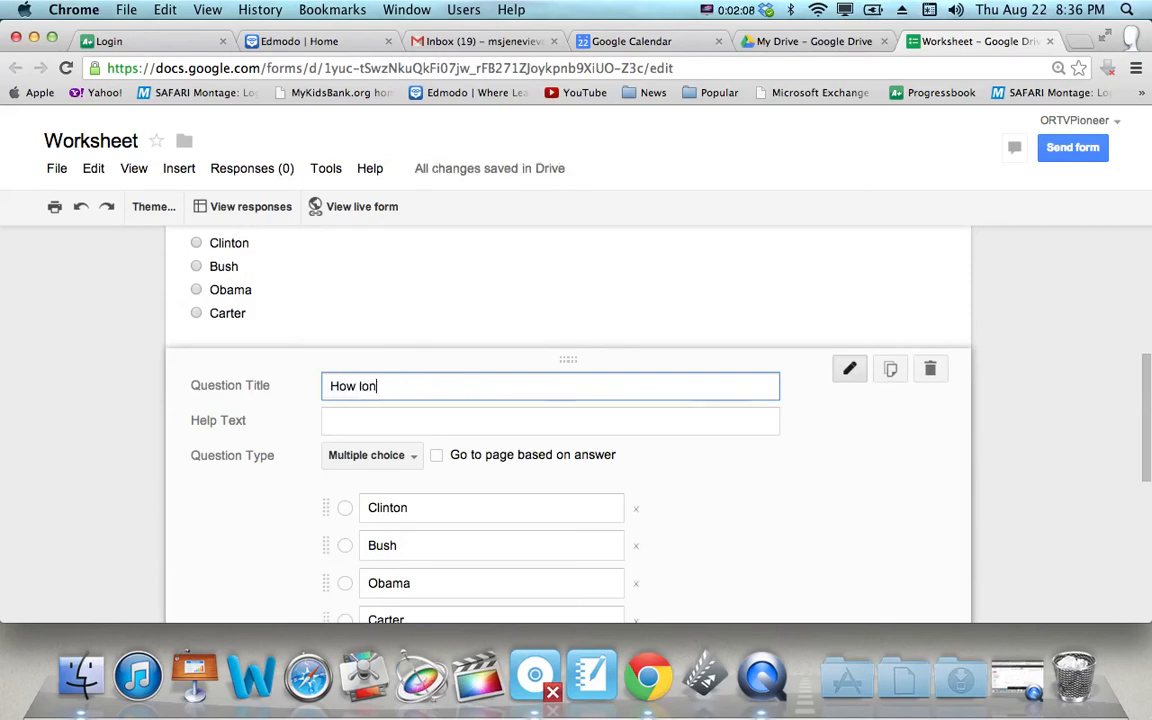
type("g is a presidential term?")
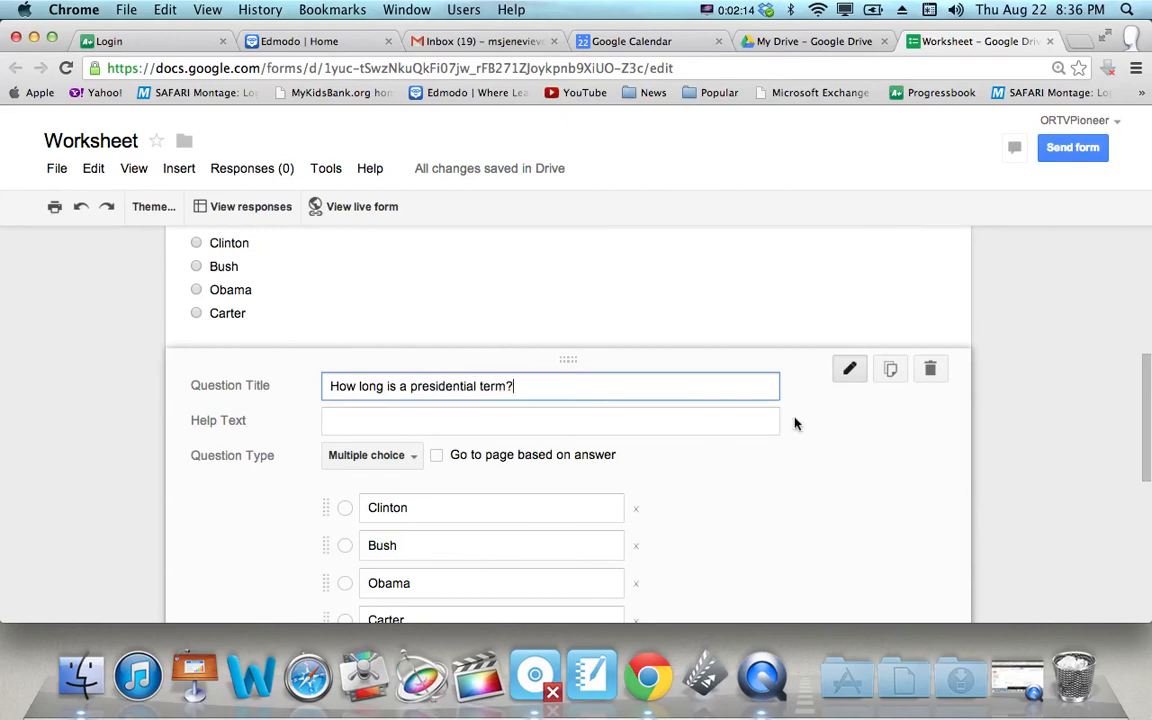
Replace the presidential term question's options with 8 years, 4 years, 2 years and 1 year, and finish editing it
scroll(760, 480, "down", 2)
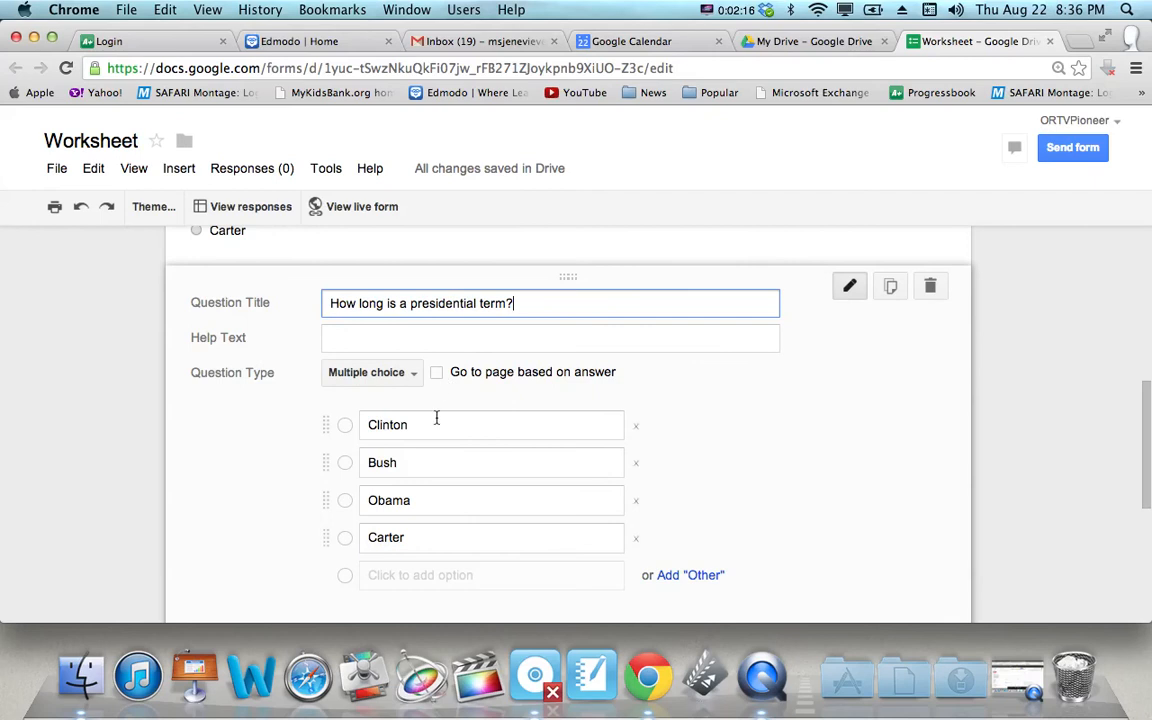
left_click(437, 425)
type("8 years")
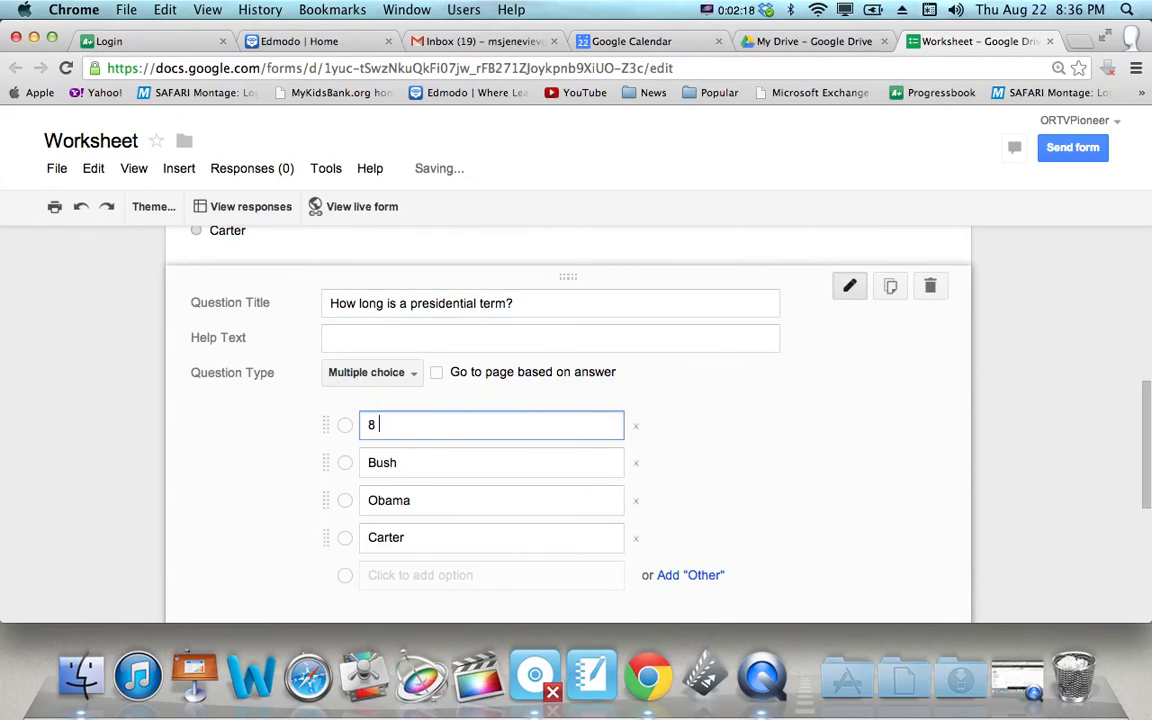
key("Tab")
type("4 years")
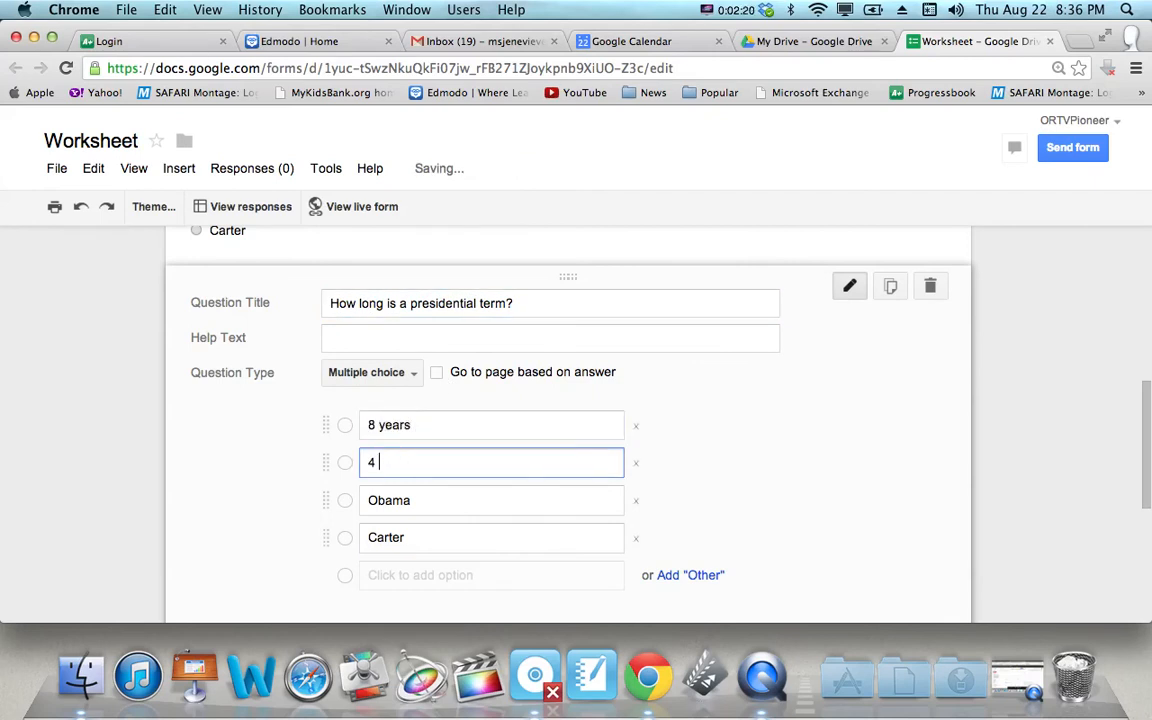
key("Tab")
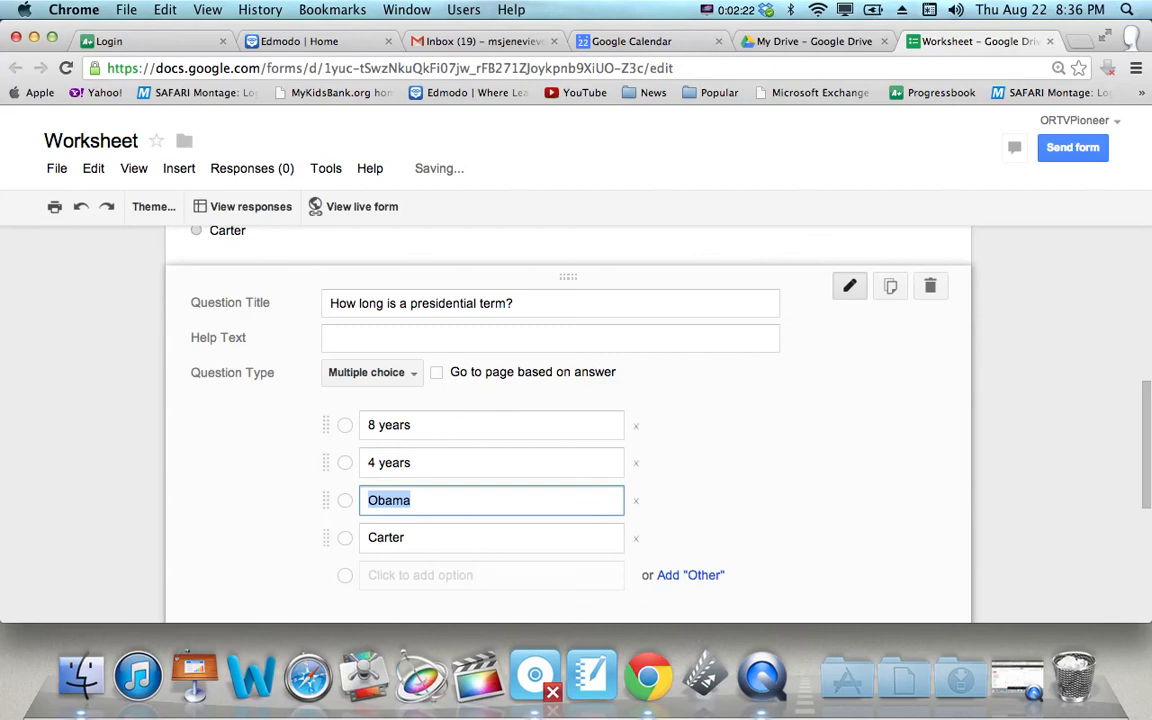
type("2 years")
key("Tab")
type("1 ")
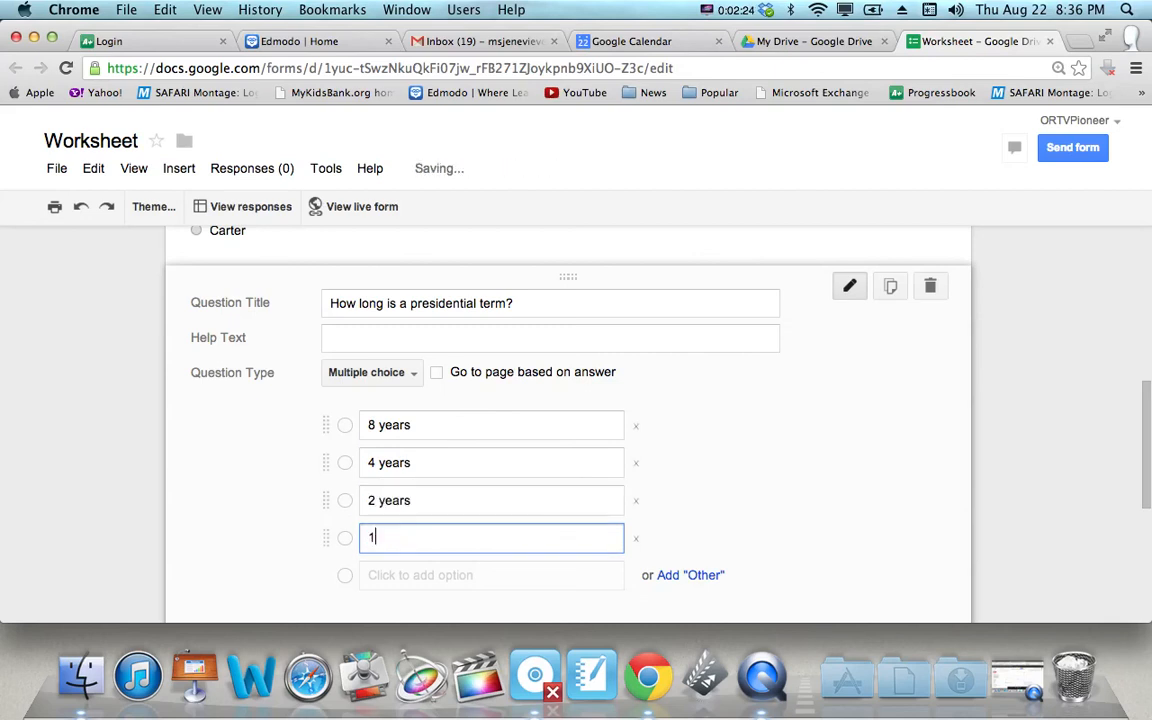
type("year")
scroll(174, 433, "down", 3)
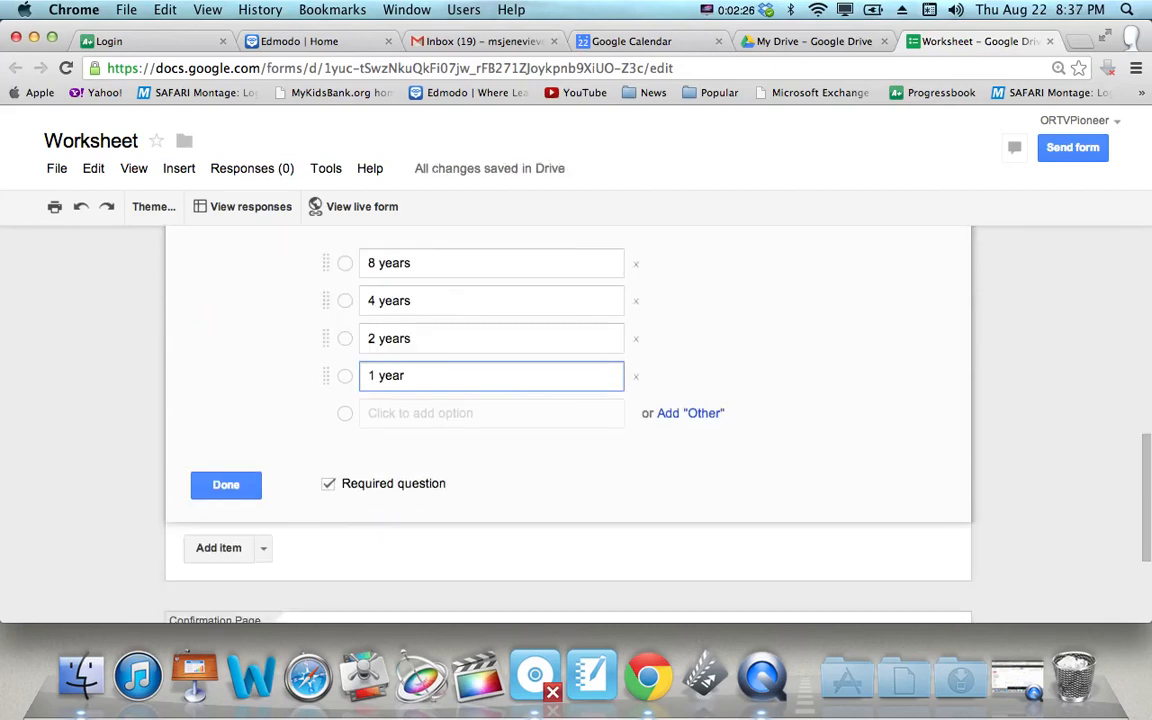
left_click(220, 484)
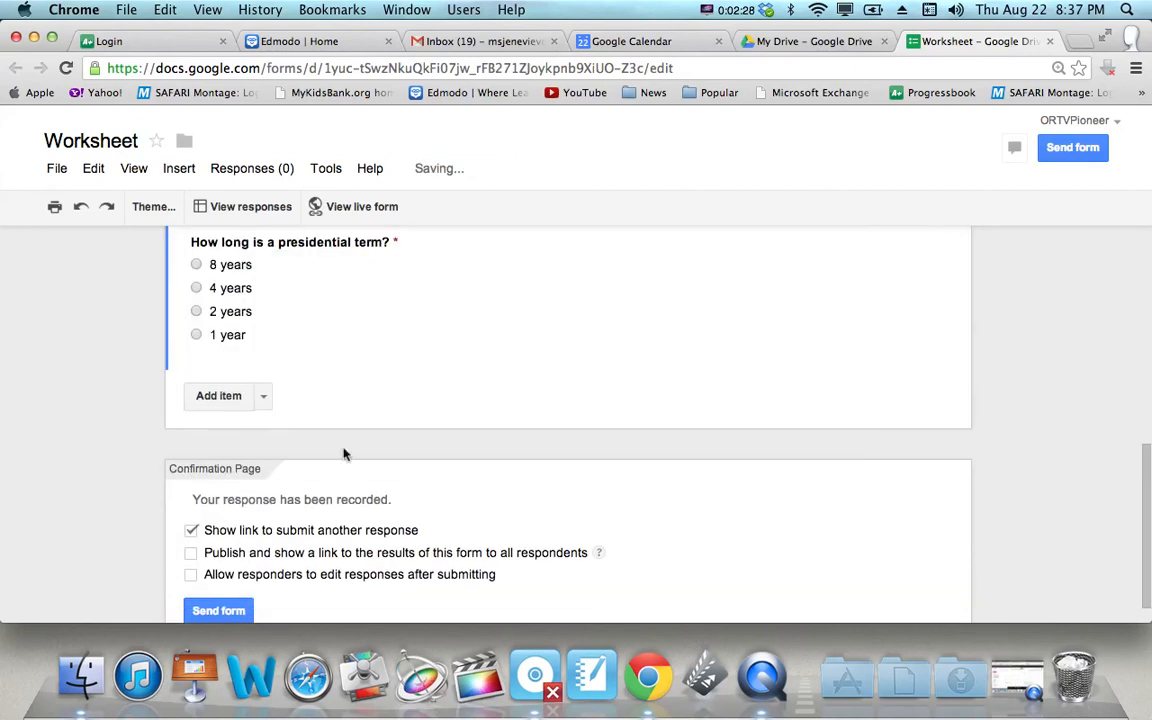
Duplicate the presidential term question, title the copy "What do you think about..." and change its type to Paragraph text
scroll(427, 418, "up", 4)
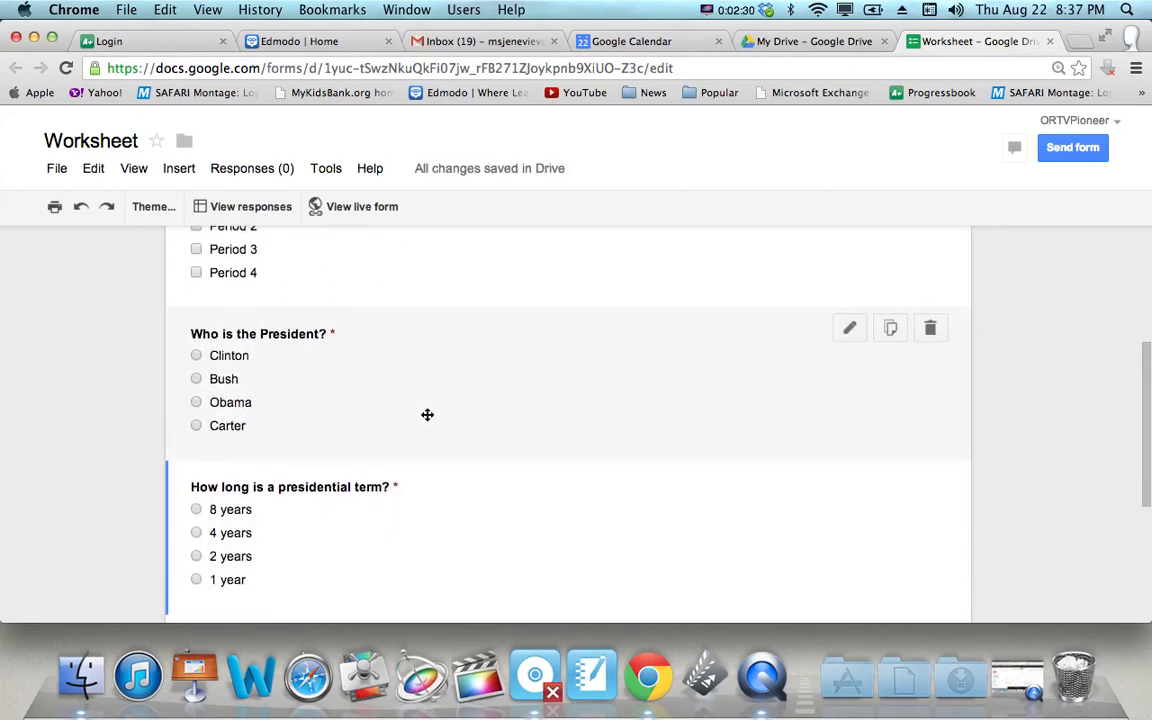
scroll(427, 414, "down", 2)
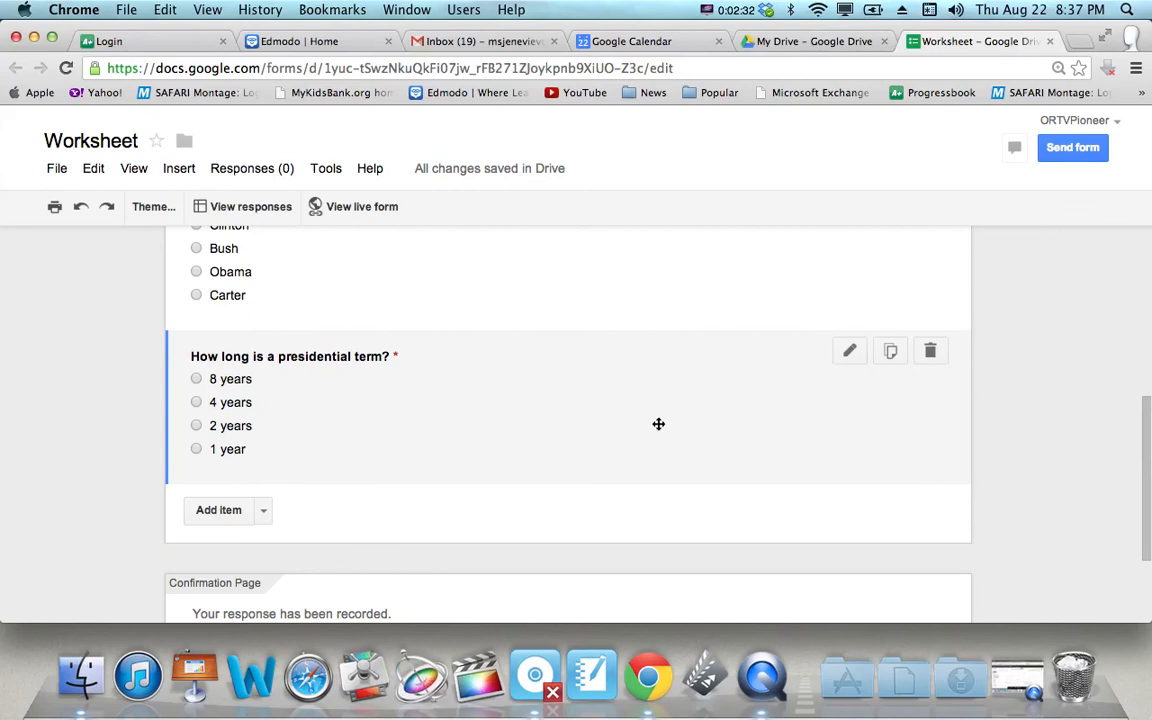
left_click(890, 352)
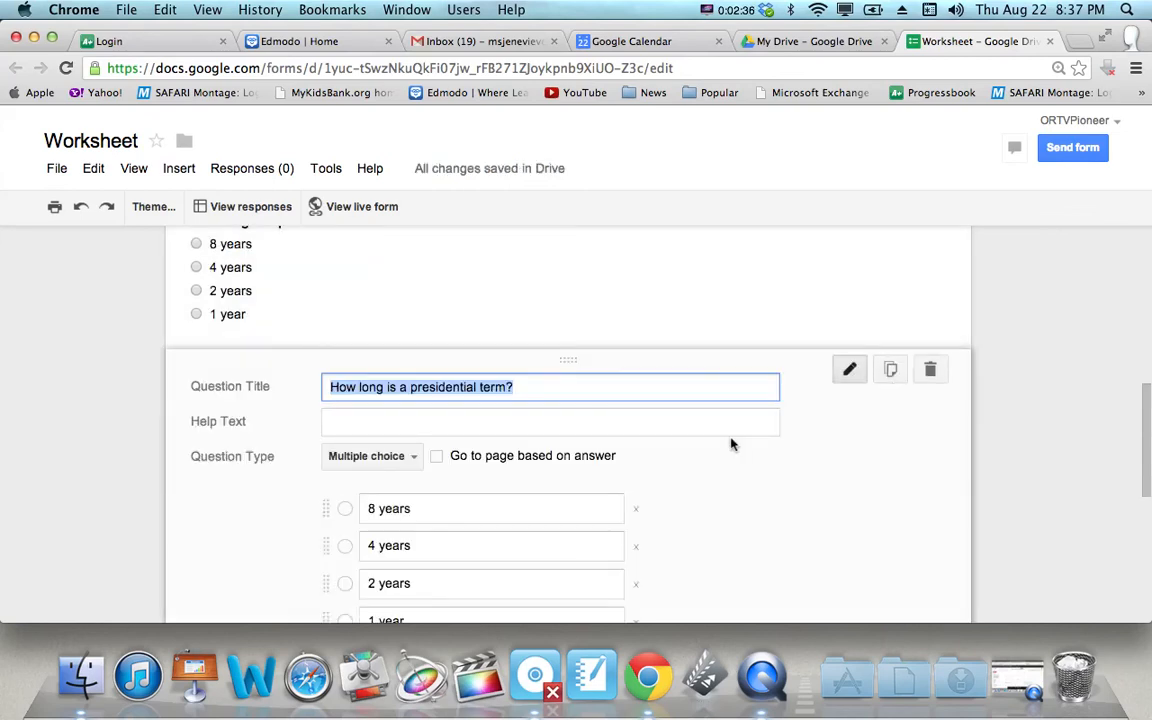
type("What do y")
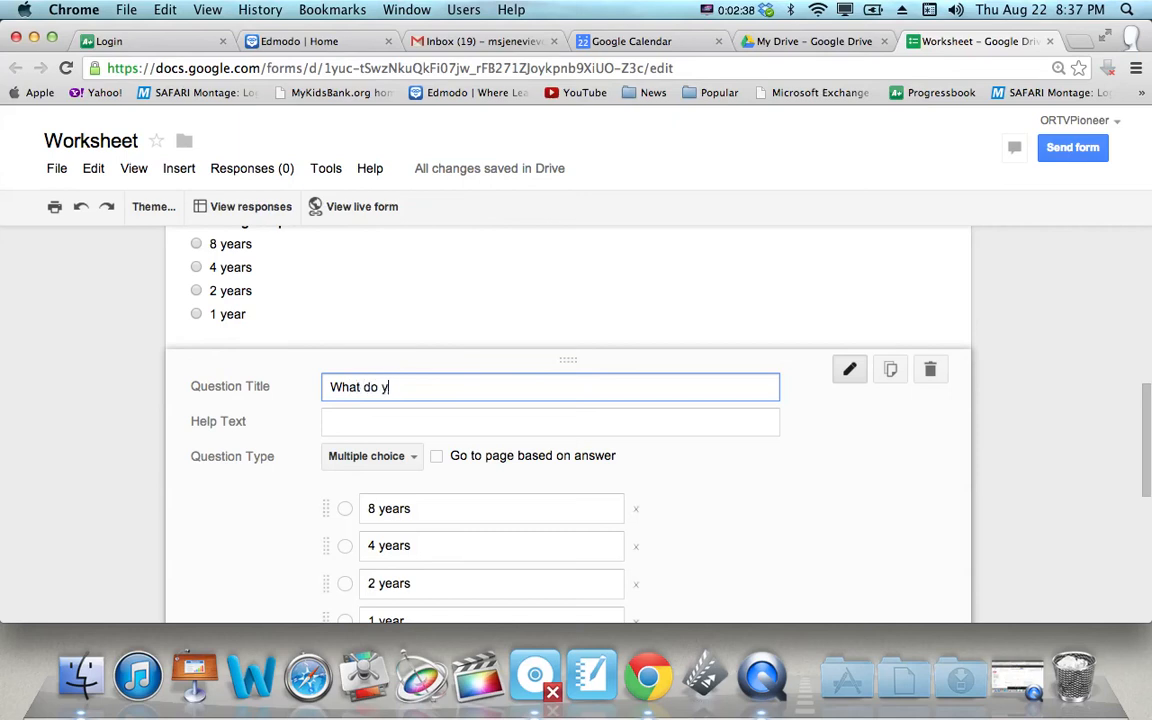
type("ou think about...")
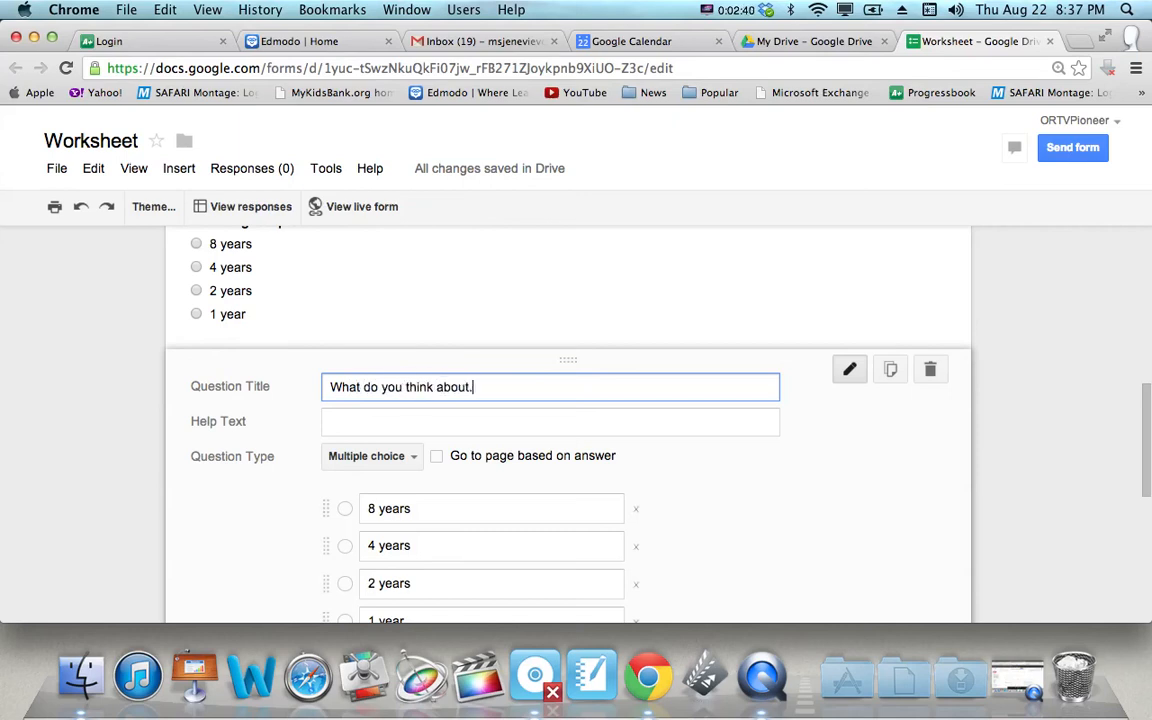
left_click(412, 459)
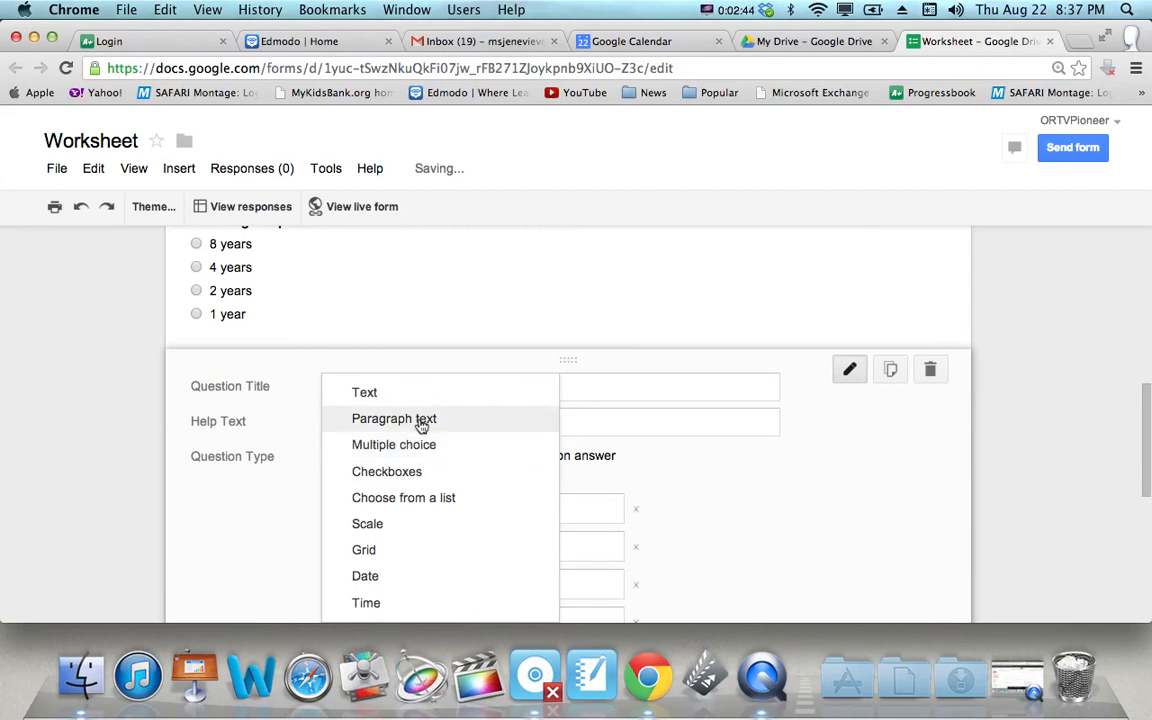
left_click(380, 419)
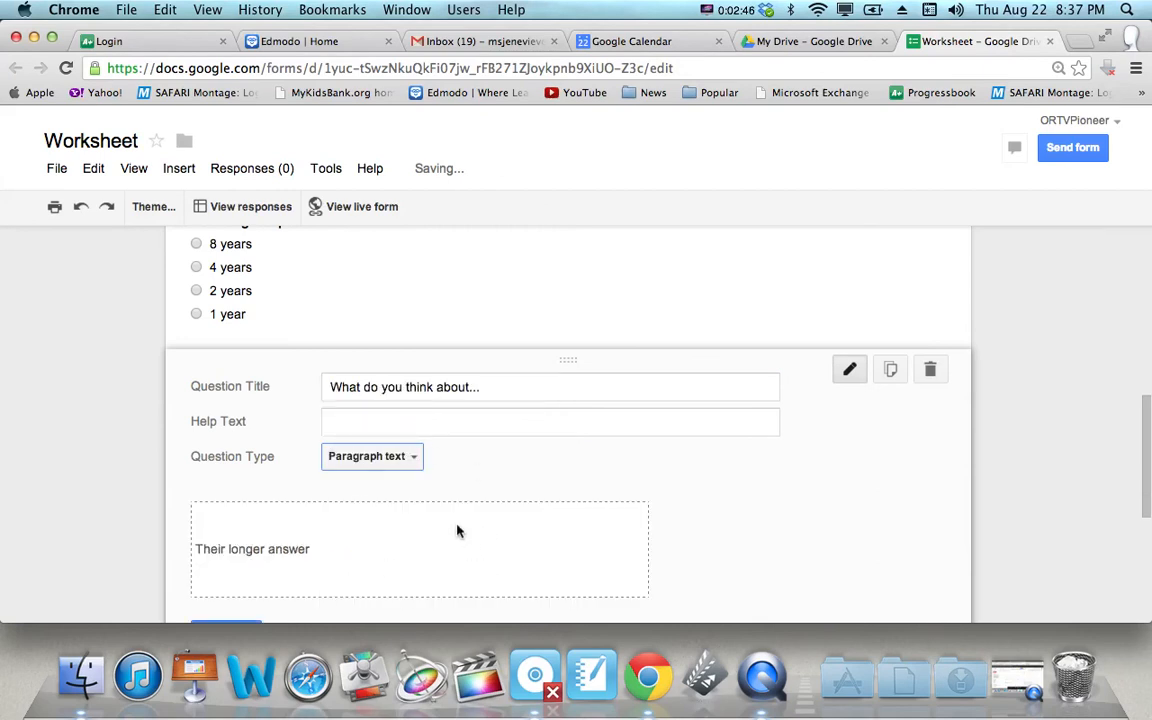
Delete the "What do you think about..." question from the form
scroll(457, 531, "down", 5)
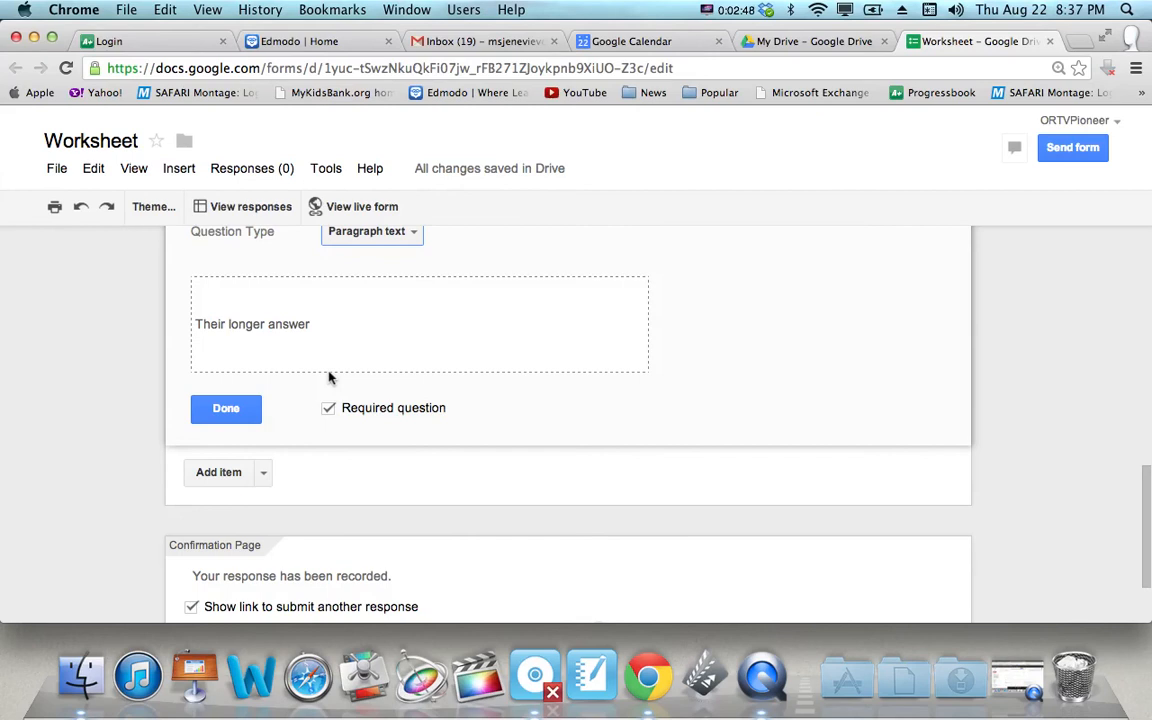
scroll(330, 378, "up", 4)
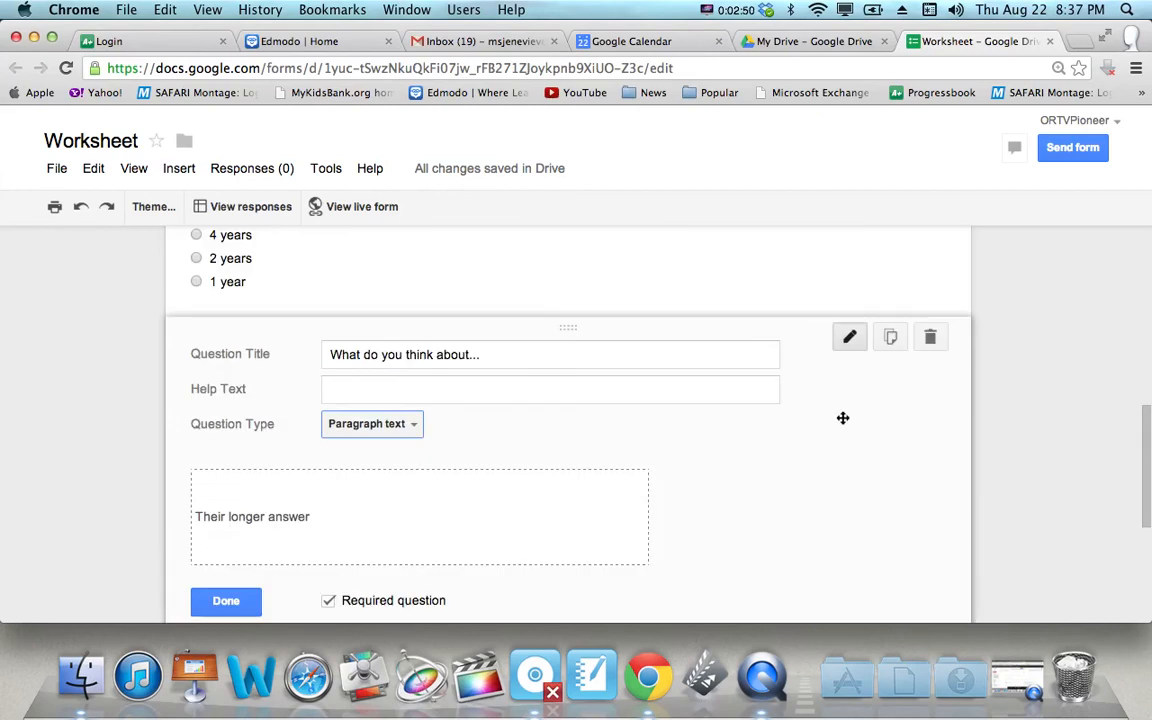
left_click(930, 337)
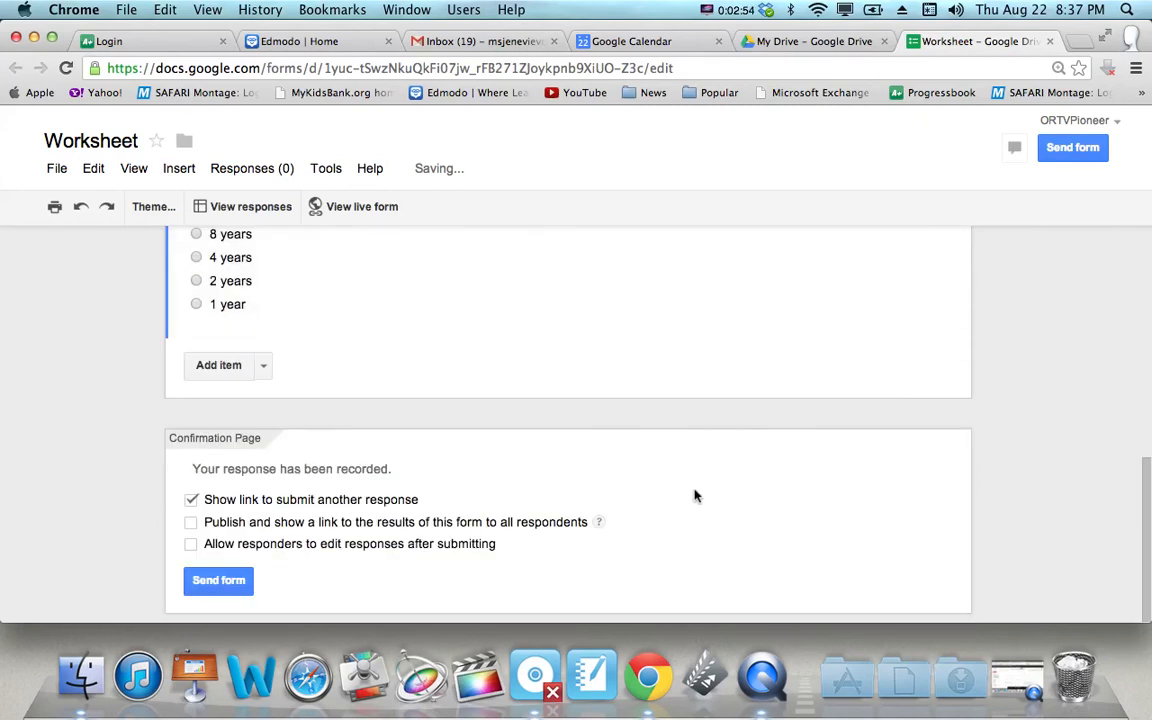
Open the live version of the Worksheet form and look over its questions
scroll(564, 453, "up", 15)
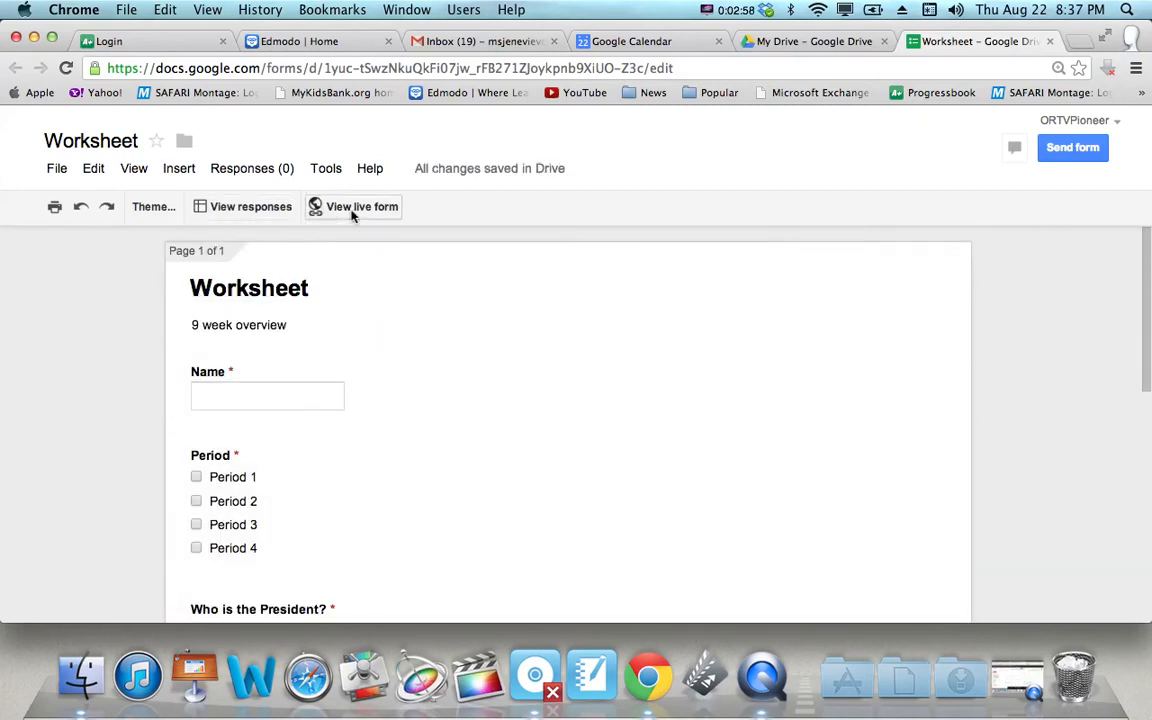
left_click(352, 207)
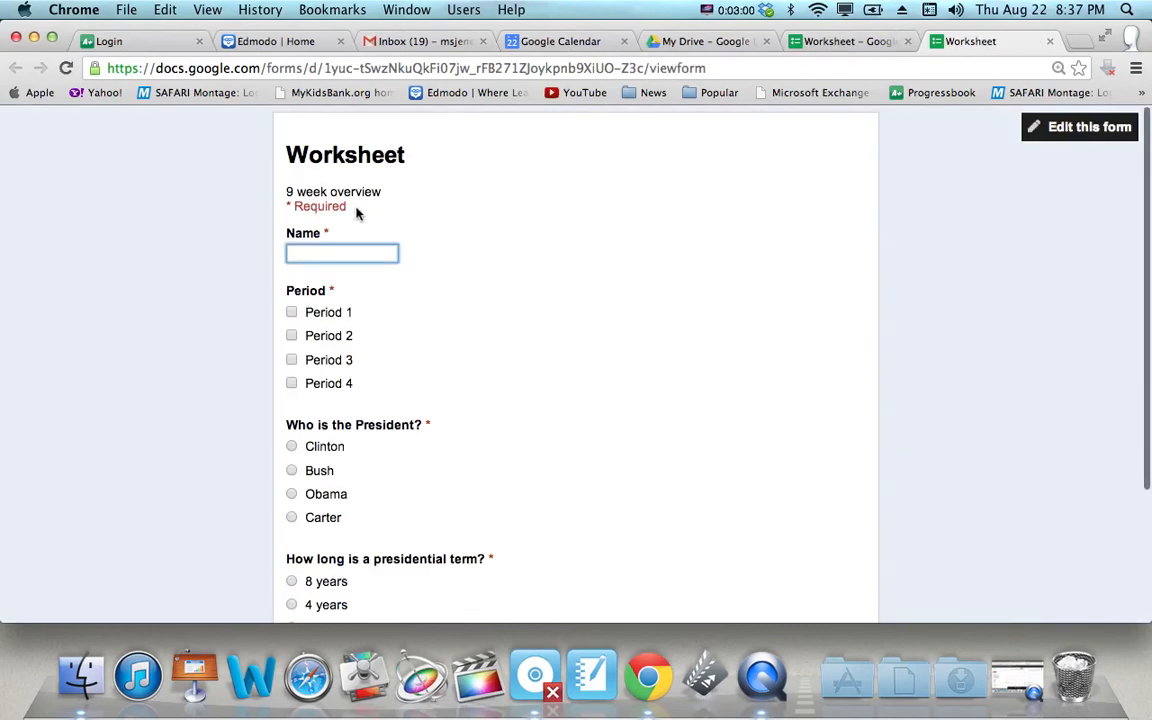
scroll(595, 278, "down", 1)
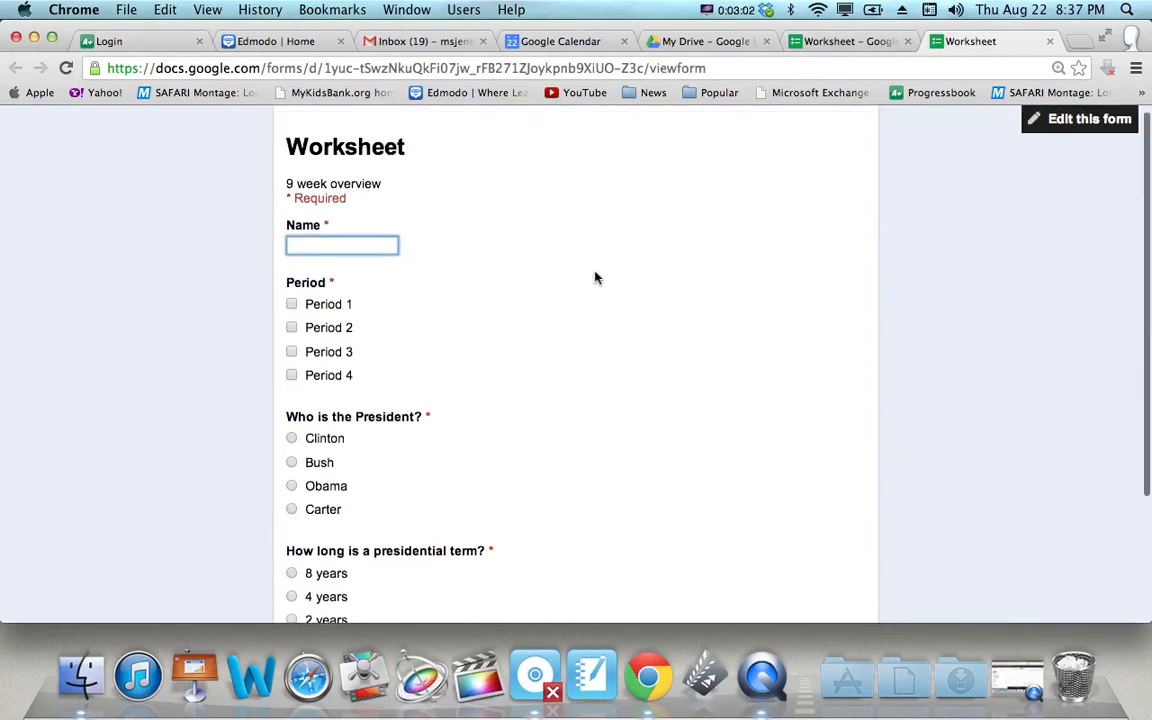
scroll(595, 278, "down", 2)
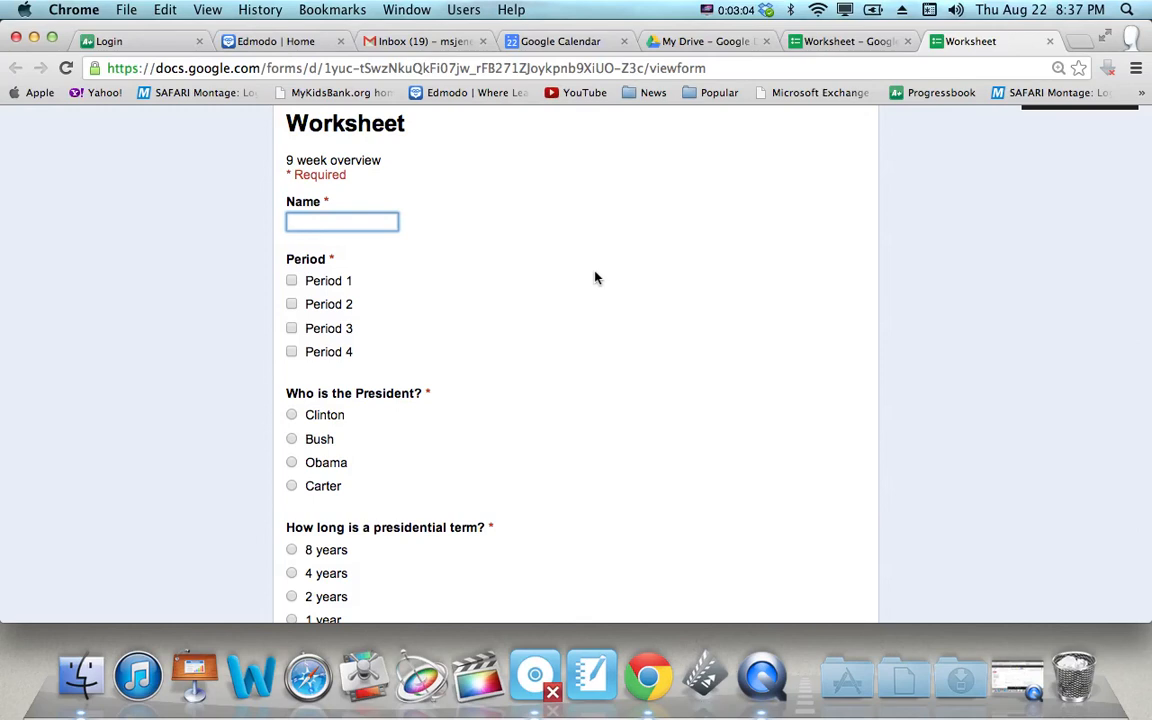
Fill in the form with a student's first name, Period 1, Obama and 8 years, and submit the response
type("Jenevieve")
left_click(291, 281)
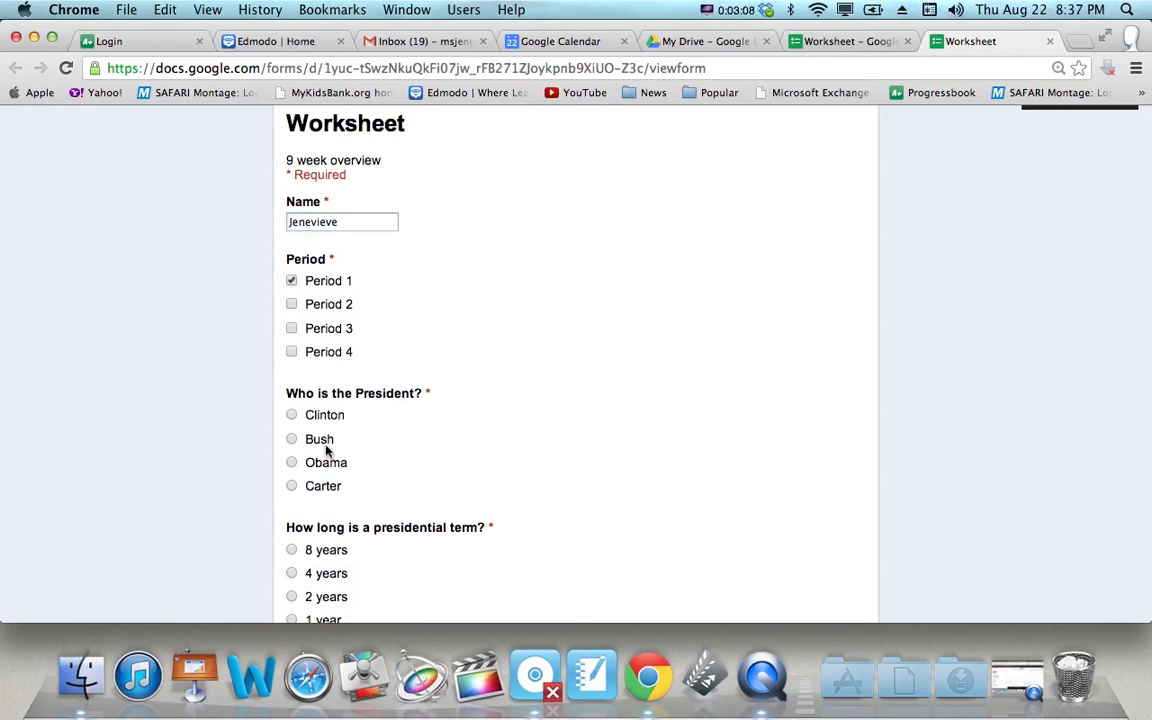
scroll(321, 442, "down", 3)
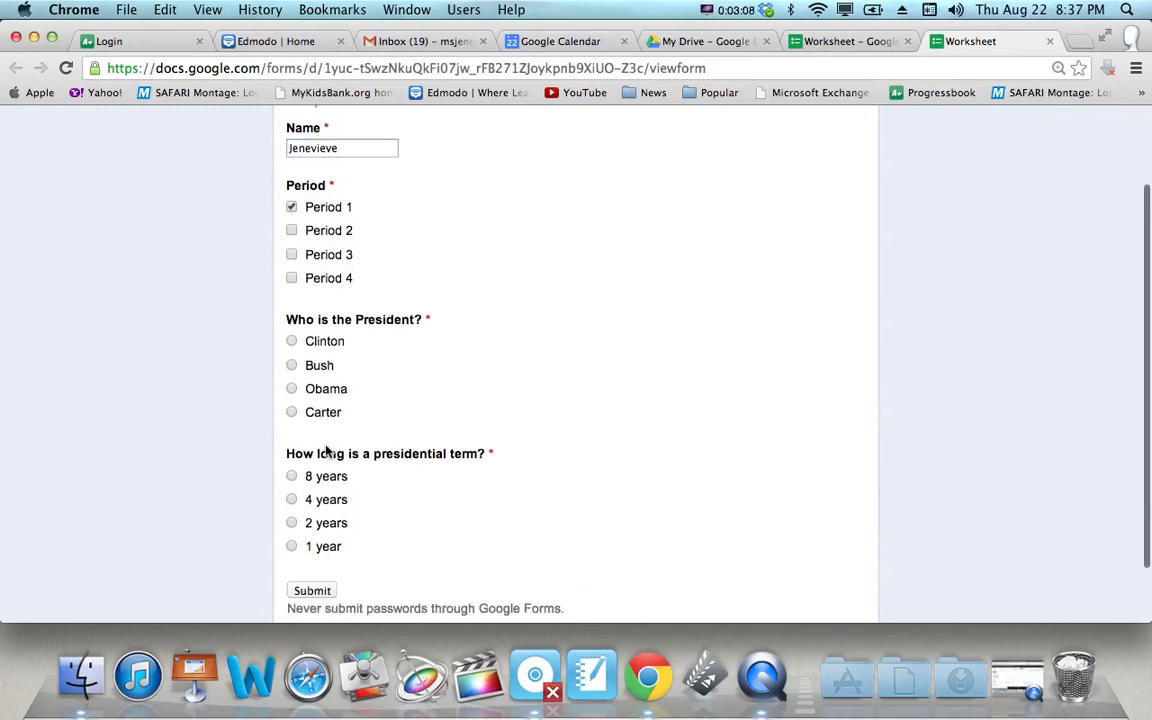
left_click(291, 389)
scroll(400, 400, "down", 3)
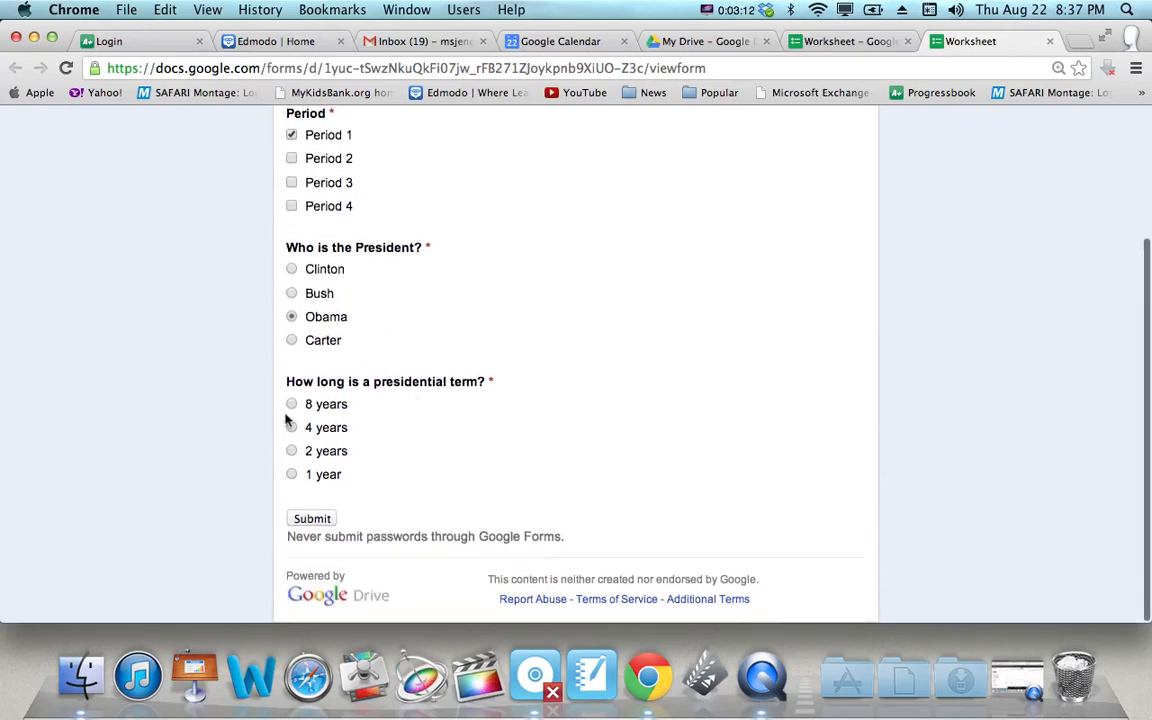
left_click(292, 403)
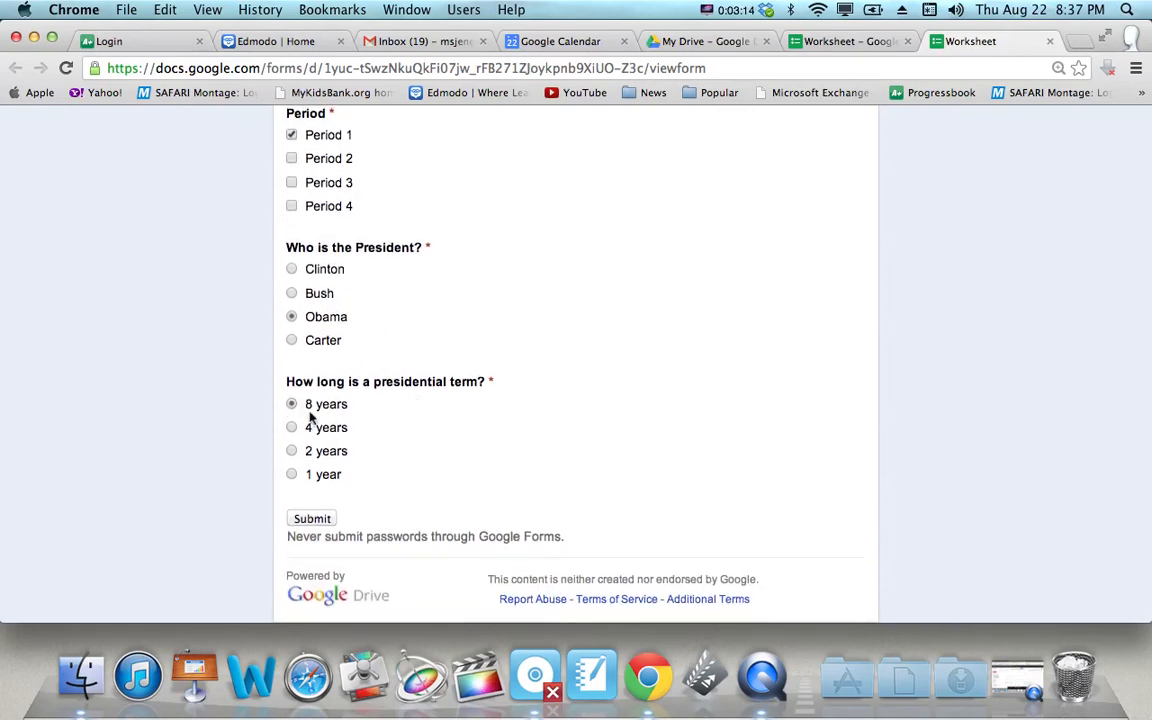
left_click(312, 519)
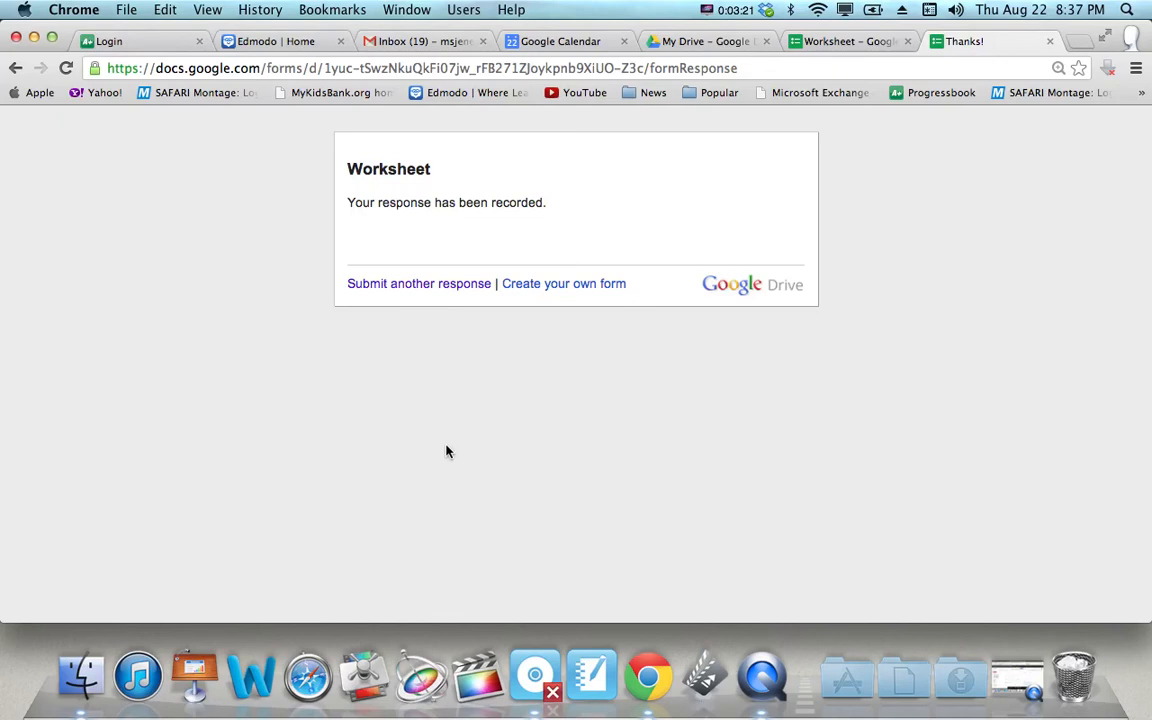
Submit another response with a teacher's name, Period 1, Obama as the President and 4 years as the presidential term
left_click(460, 286)
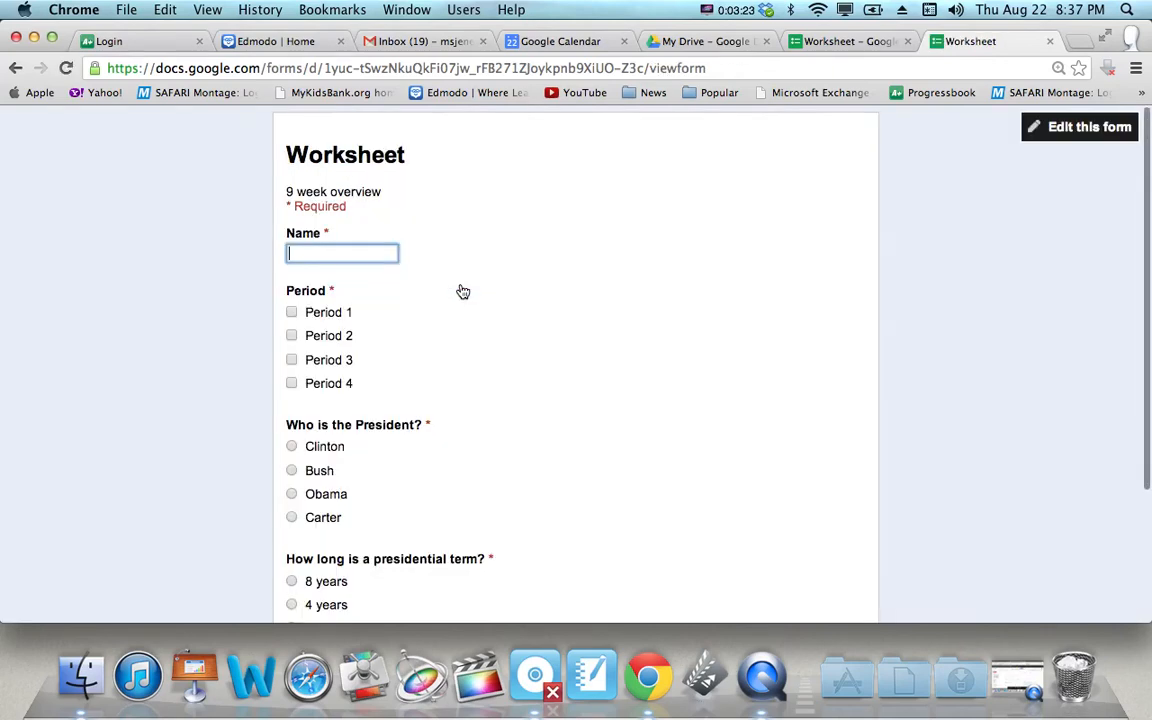
type("Ms. Teacher")
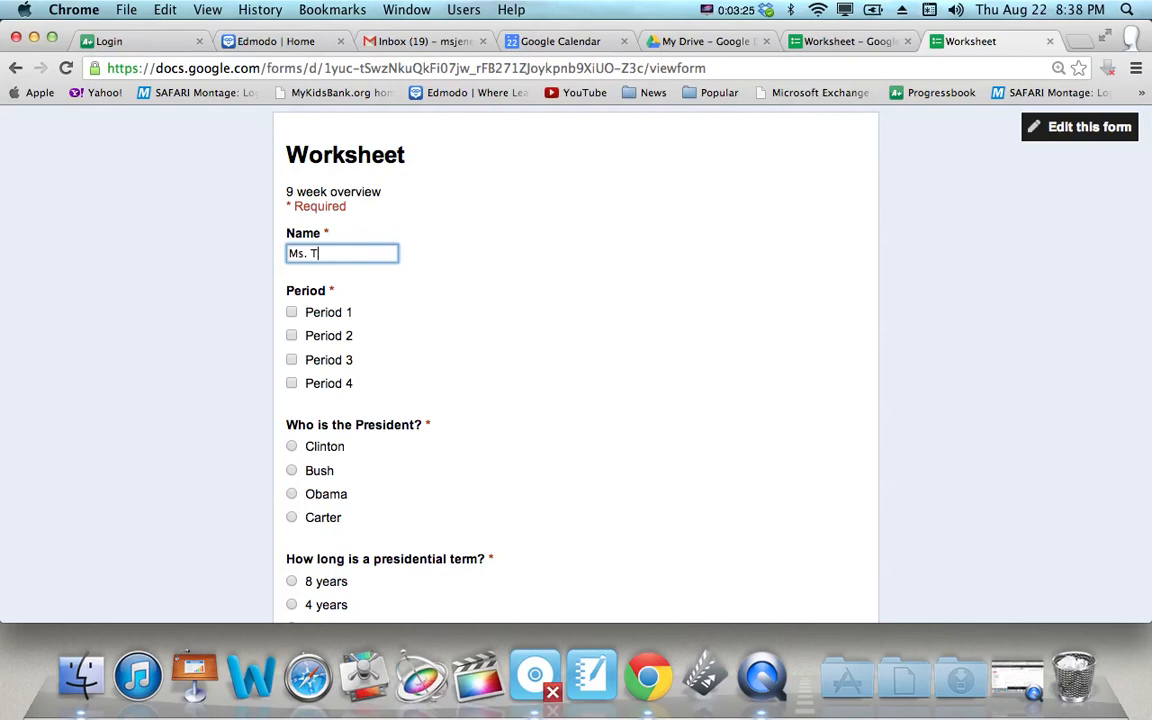
left_click(291, 312)
scroll(378, 340, "down", 2)
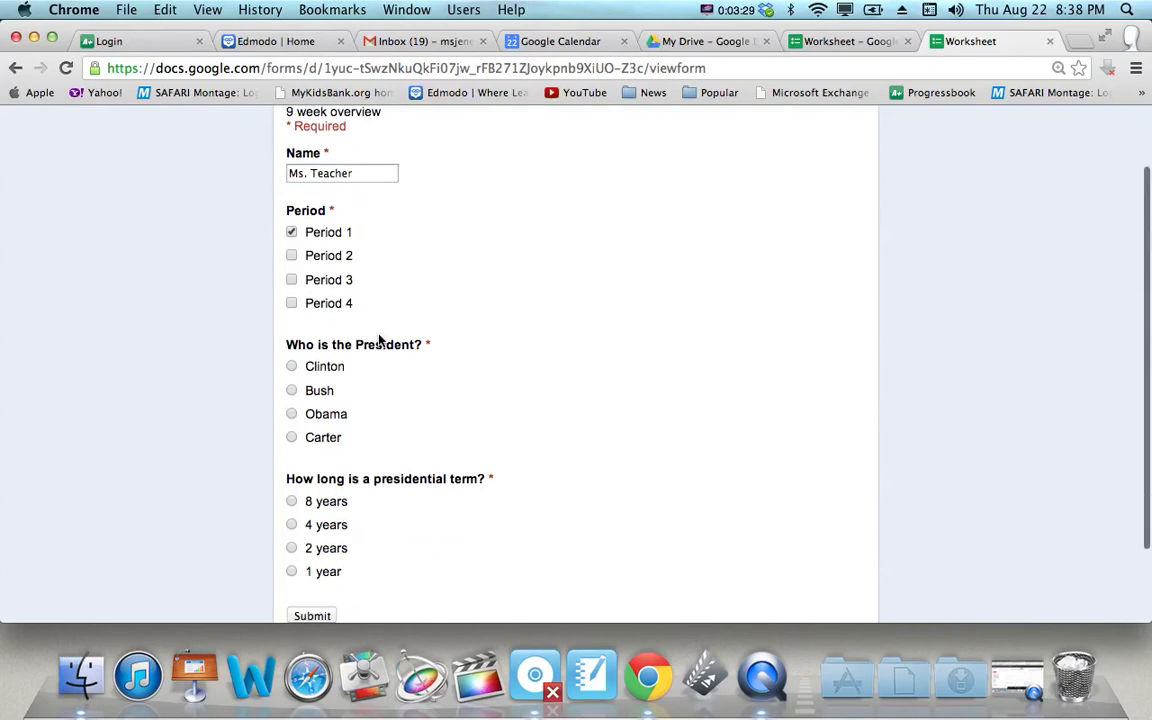
left_click(291, 414)
scroll(385, 406, "down", 2)
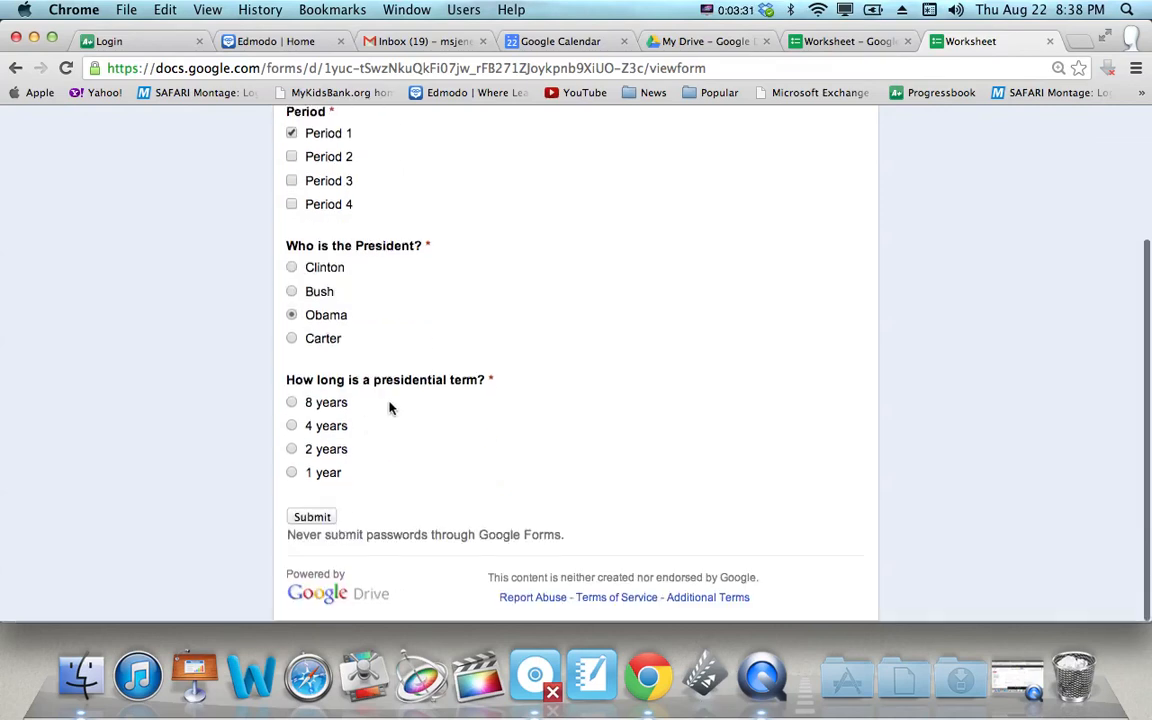
left_click(292, 427)
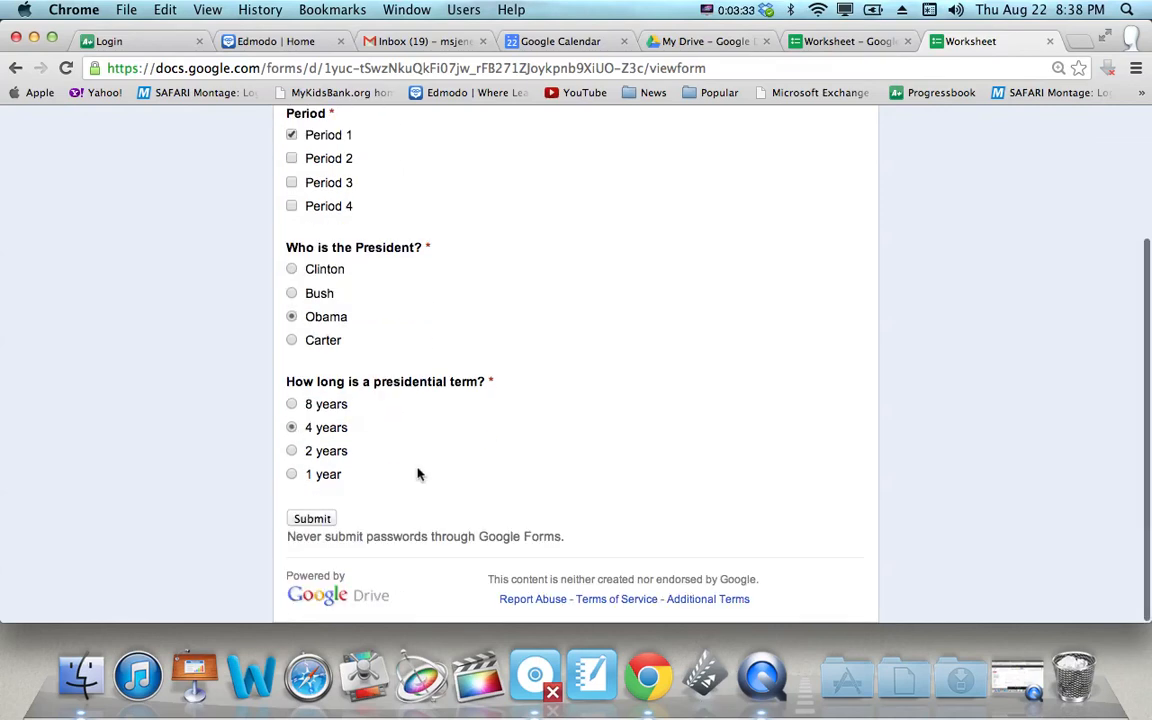
left_click(325, 520)
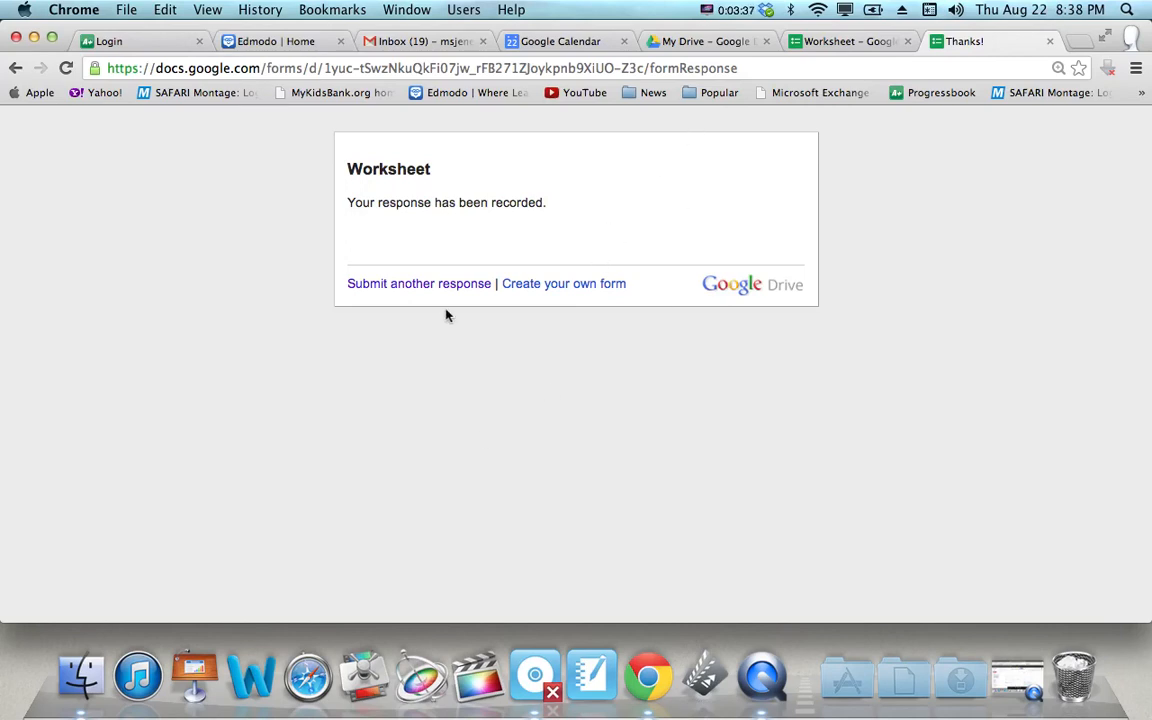
Submit a third response with a different student's first name, Period 3, Obama and 8 years
left_click(432, 283)
type("Jim")
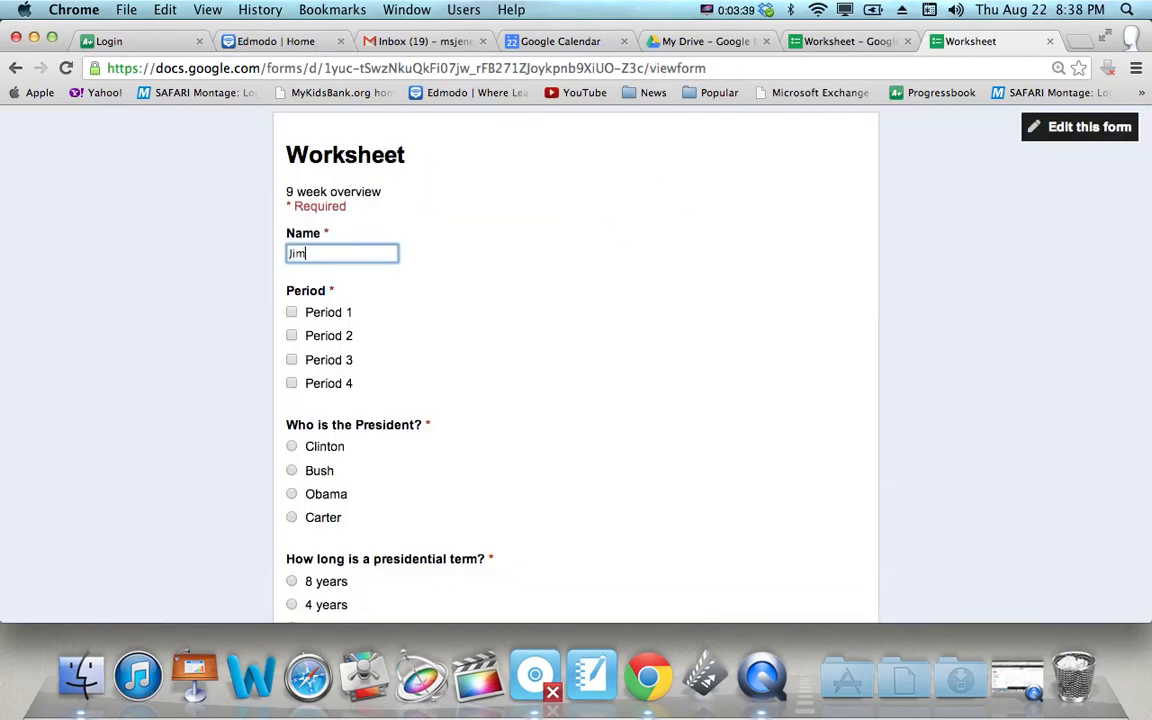
type("my")
left_click(291, 359)
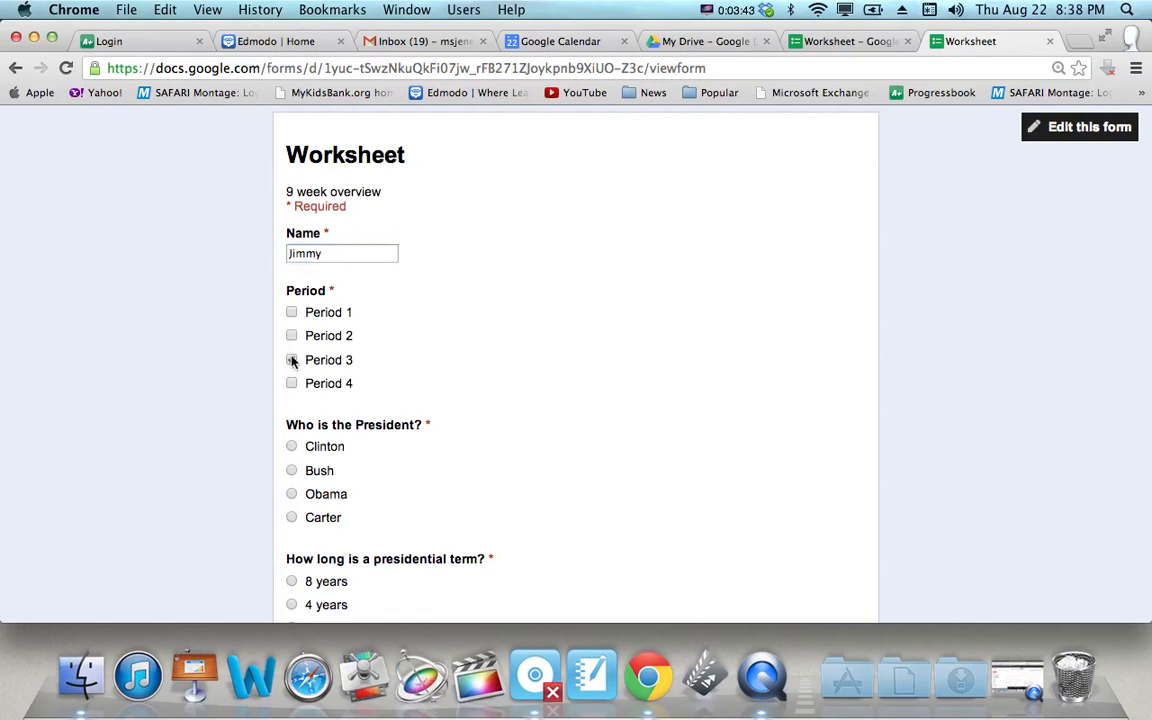
scroll(389, 444, "down", 1)
scroll(389, 444, "down", 3)
left_click(291, 401)
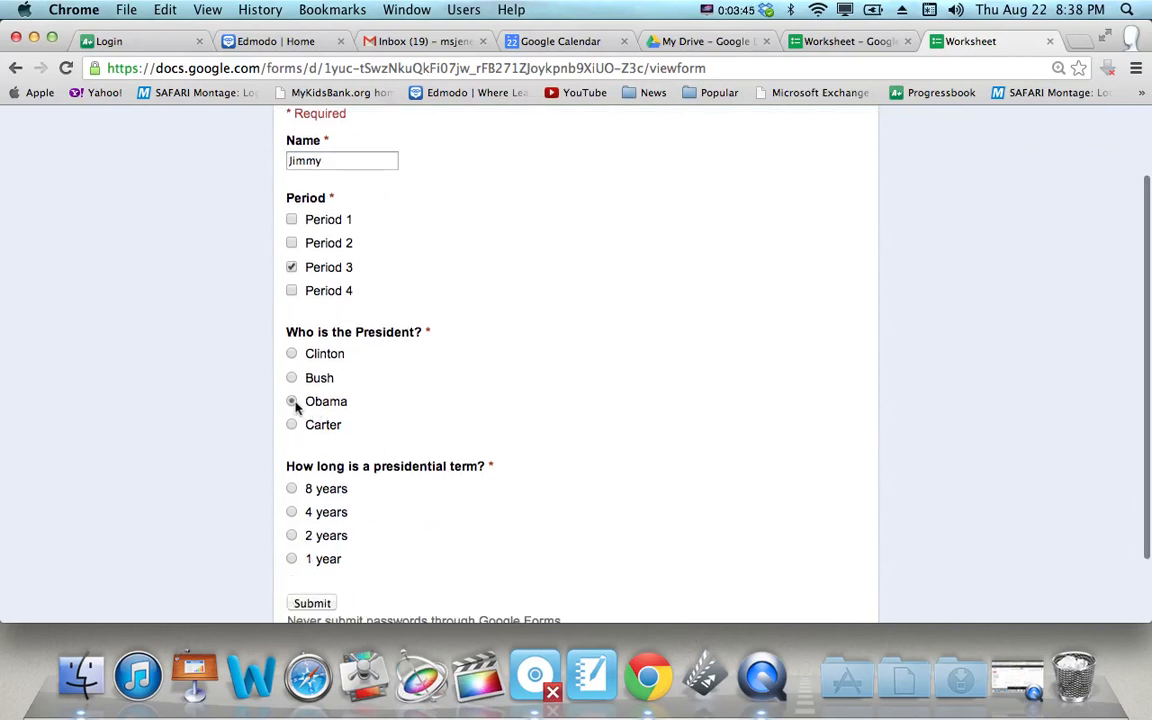
left_click(291, 488)
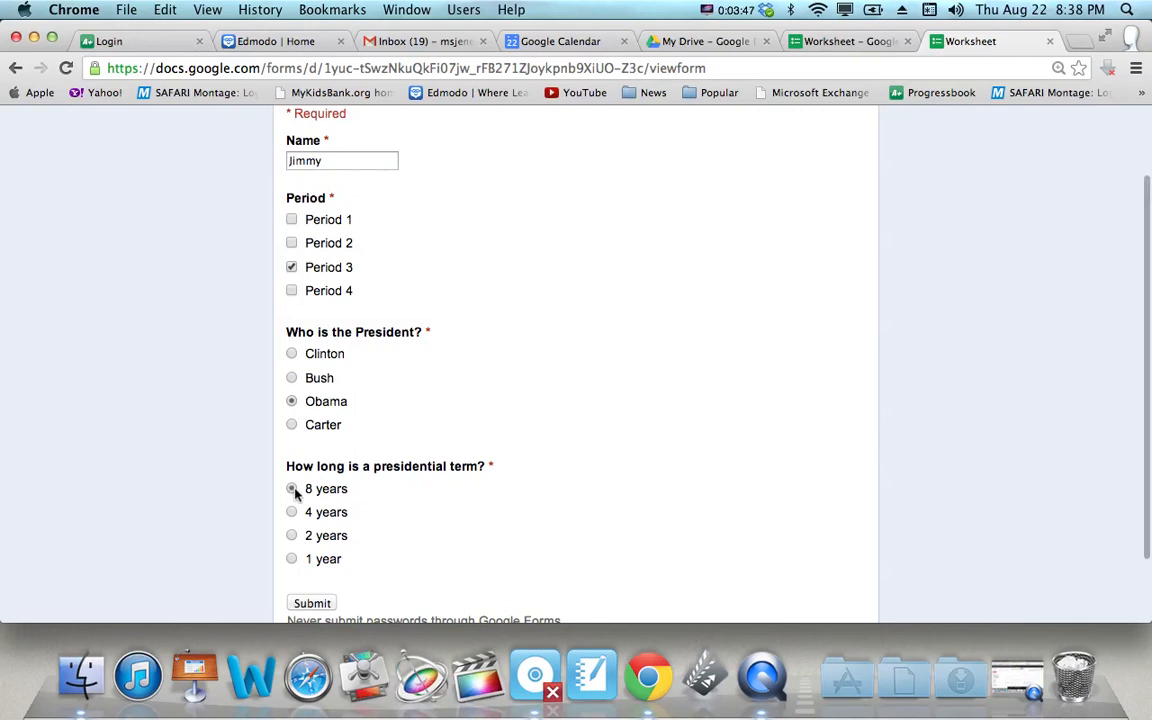
scroll(388, 504, "down", 4)
left_click(326, 520)
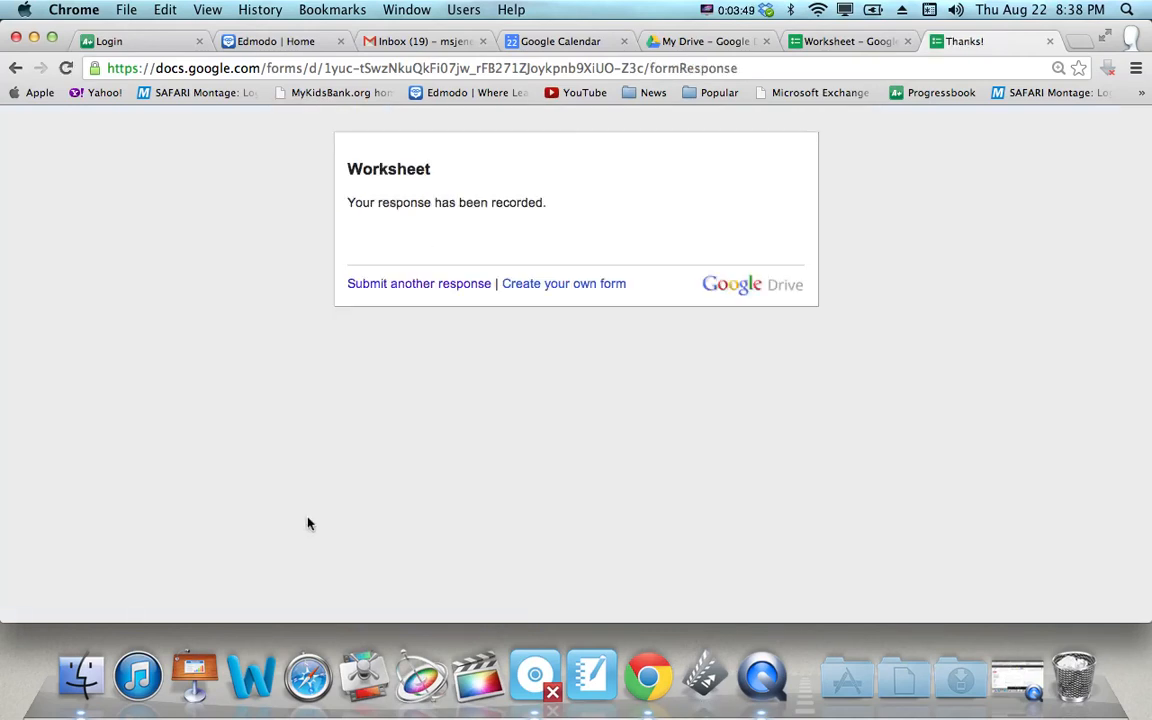
Submit a fourth response with a new student's first name, Period 2, Clinton and 4 years
left_click(446, 285)
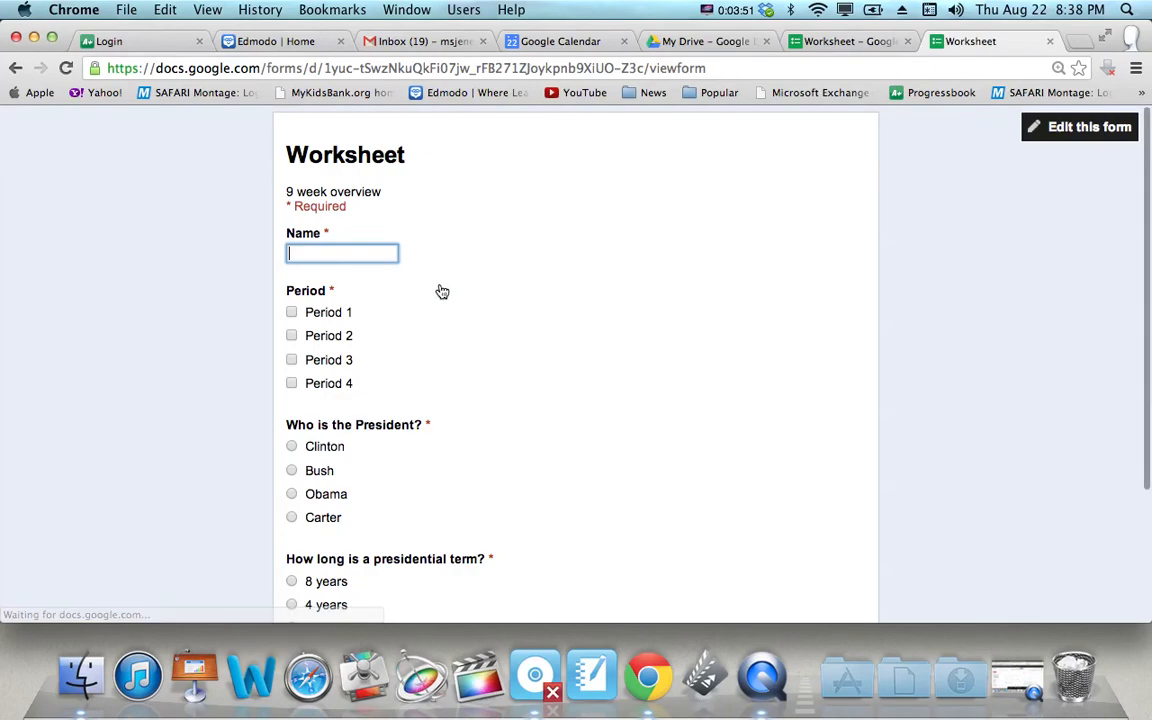
type("Janie")
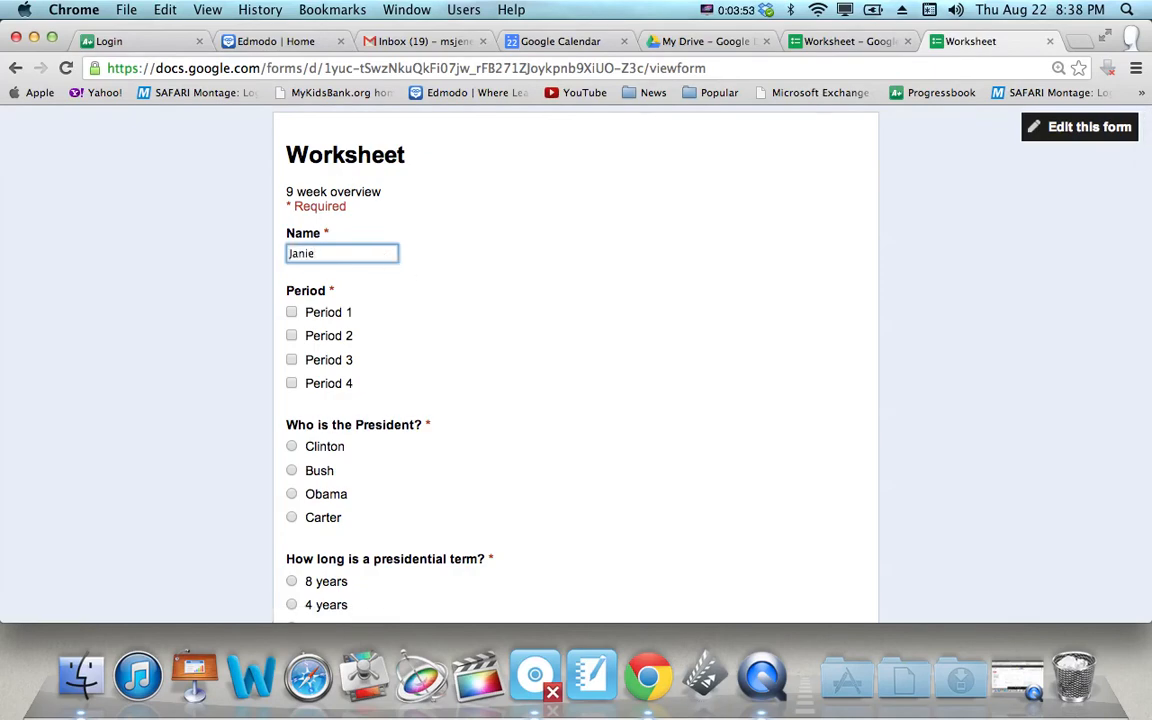
left_click(291, 336)
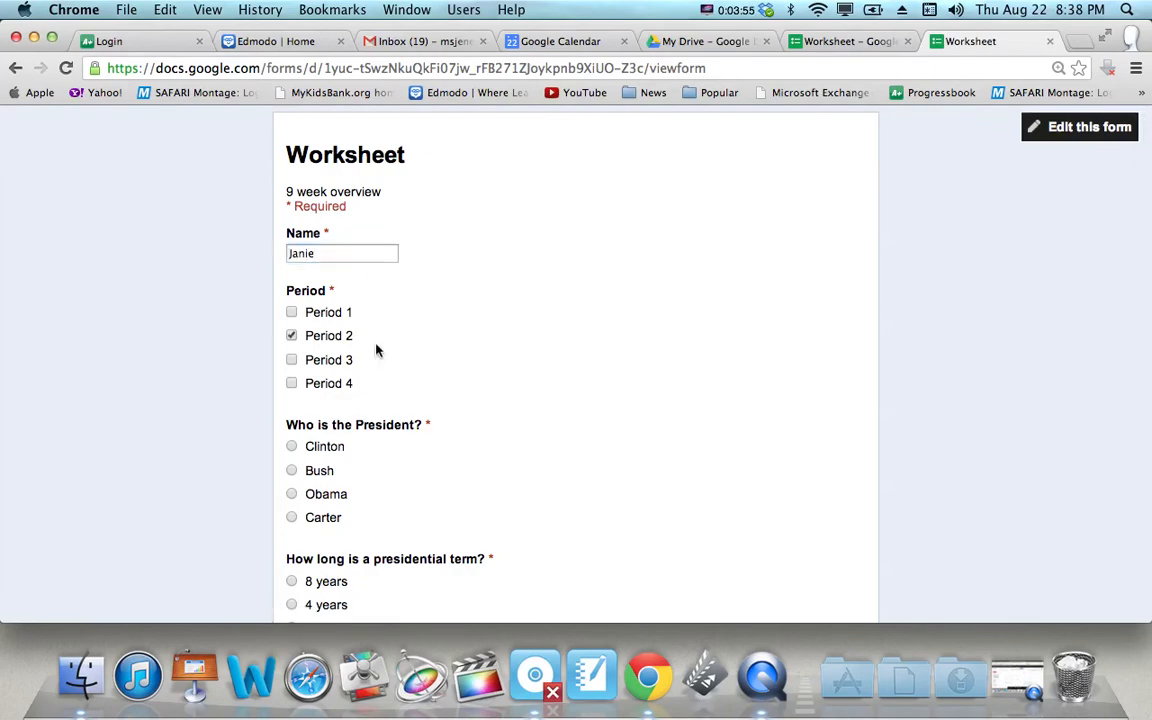
scroll(375, 350, "down", 3)
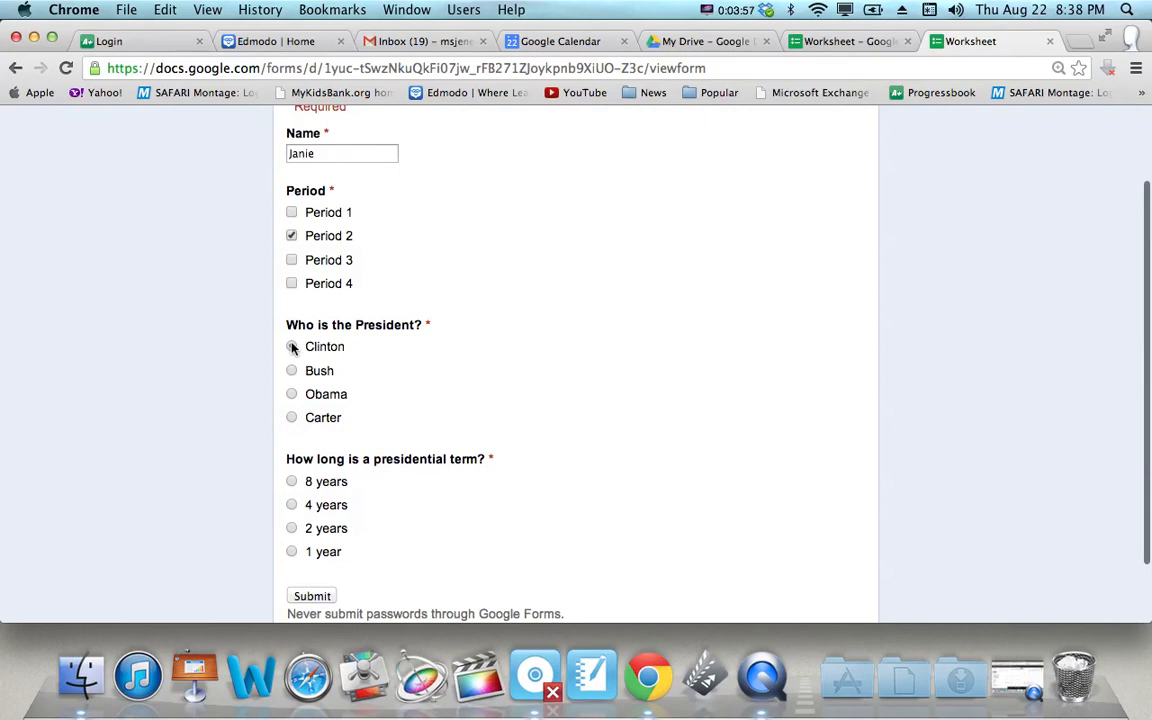
left_click(292, 347)
scroll(360, 385, "down", 2)
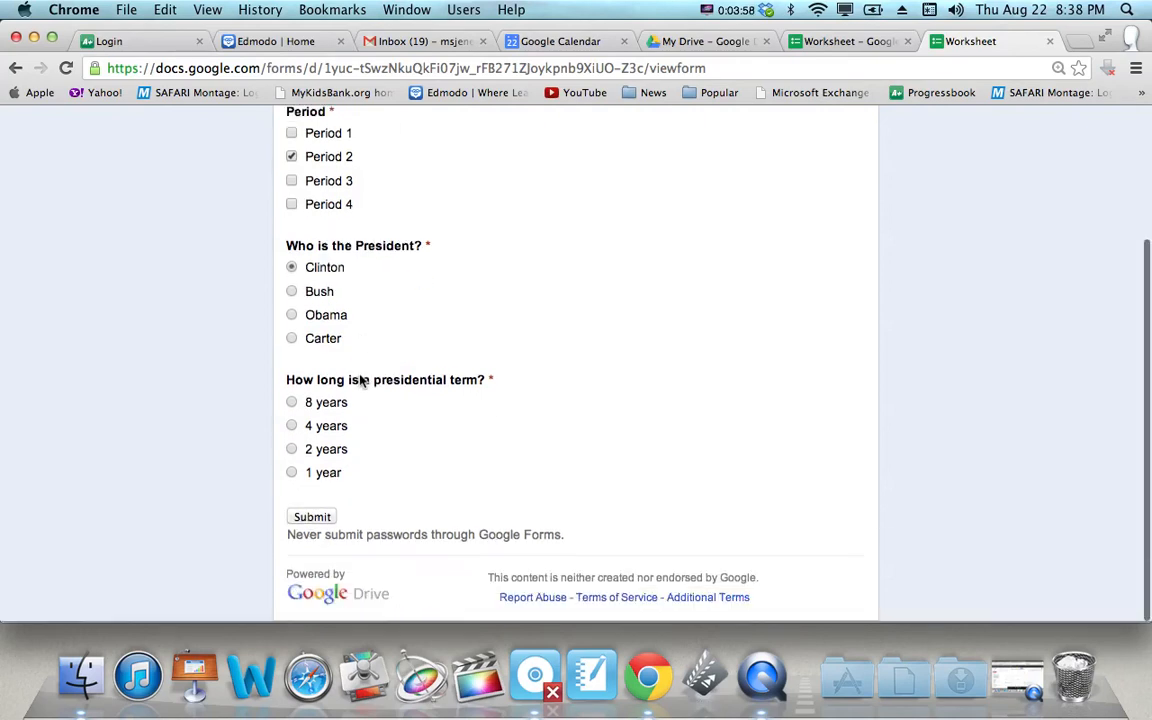
left_click(292, 426)
left_click(312, 516)
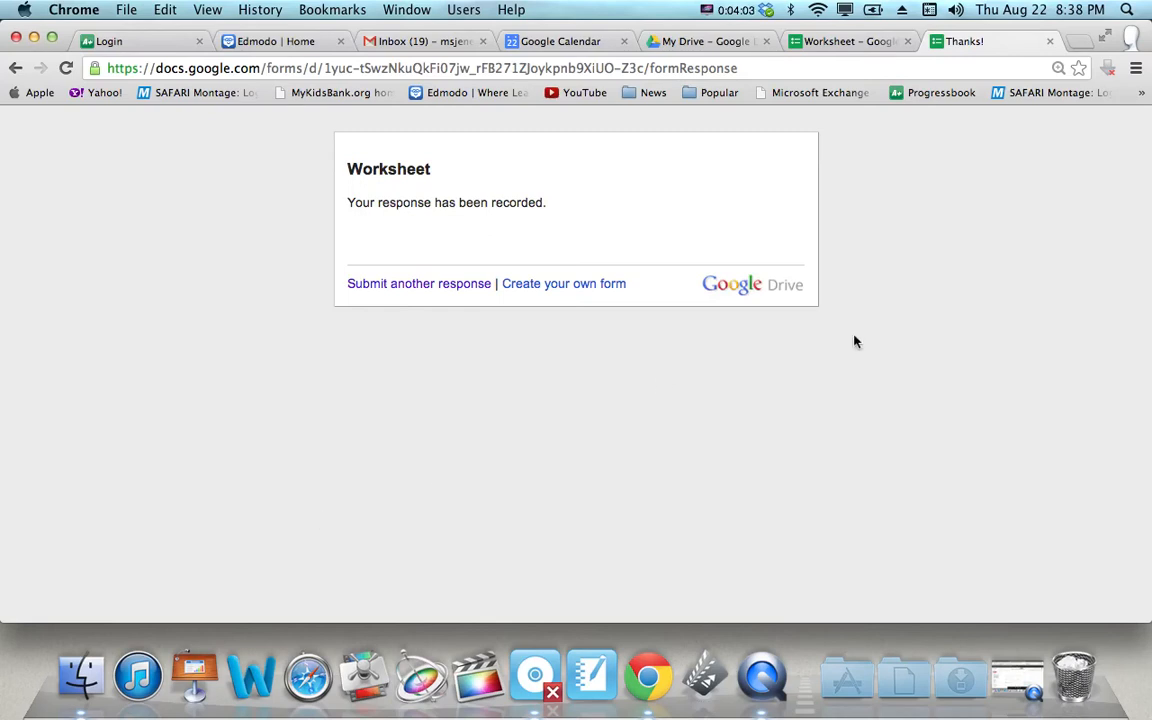
Open the first Worksheet (Responses) spreadsheet in My Drive and examine the submitted answers
left_click(728, 41)
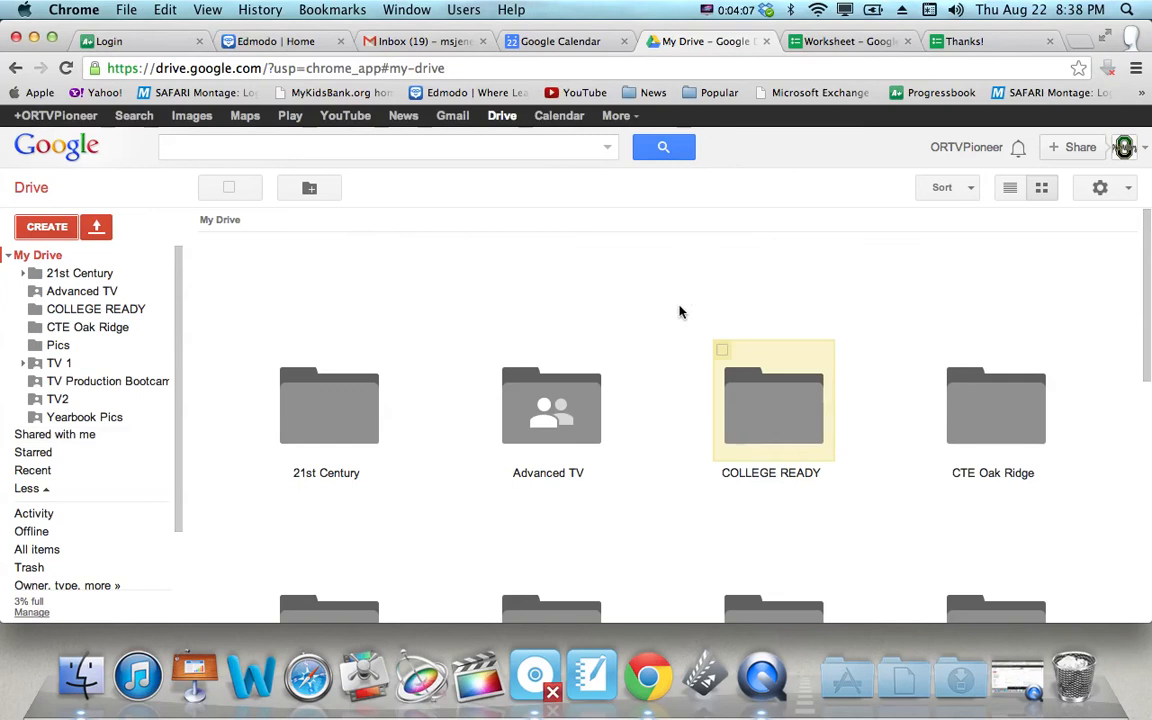
scroll(681, 309, "down", 5)
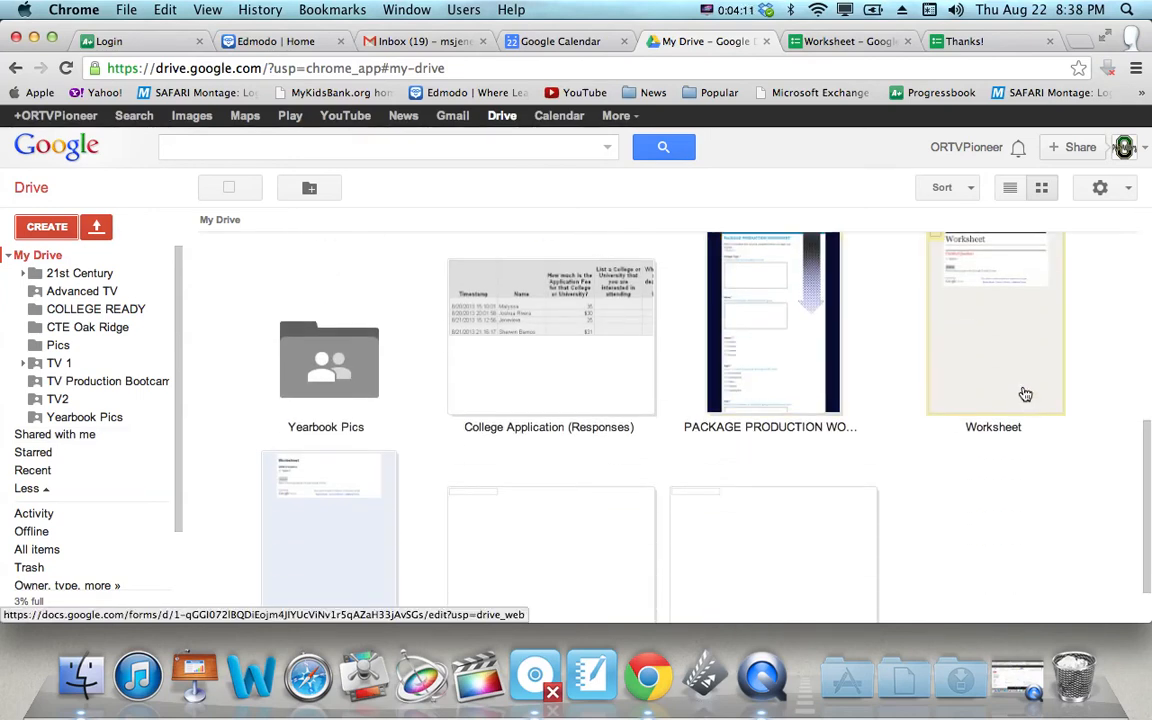
scroll(1024, 392, "up", 2)
scroll(957, 511, "down", 4)
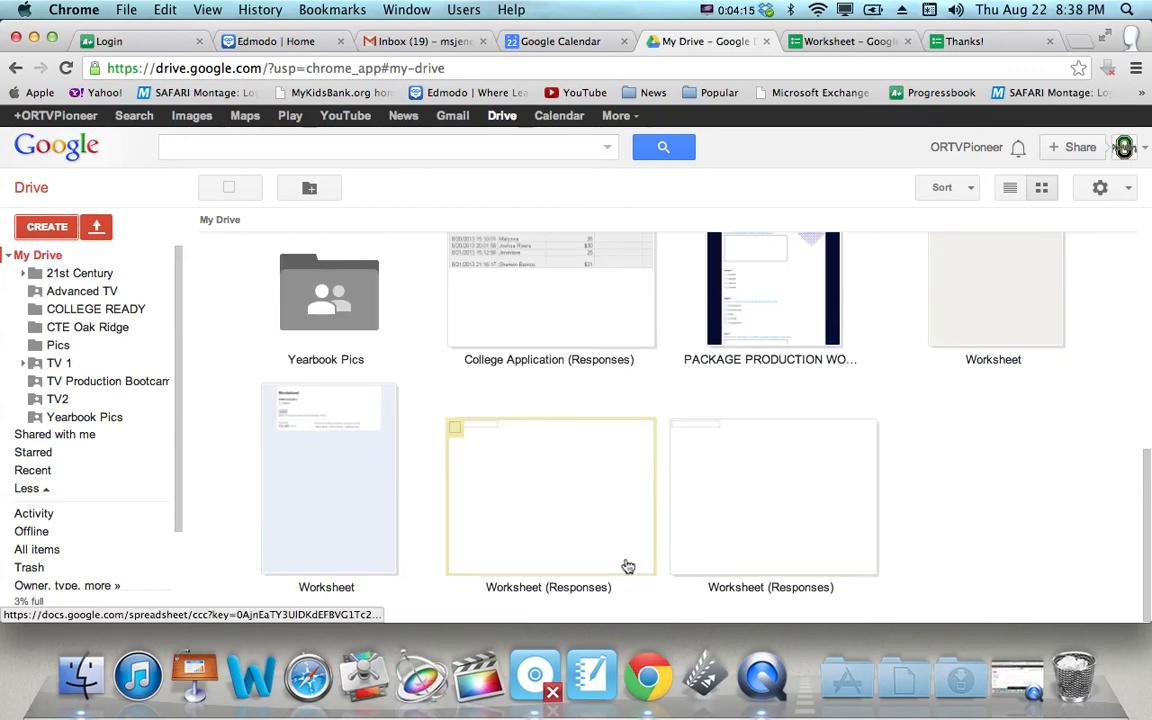
left_click(584, 556)
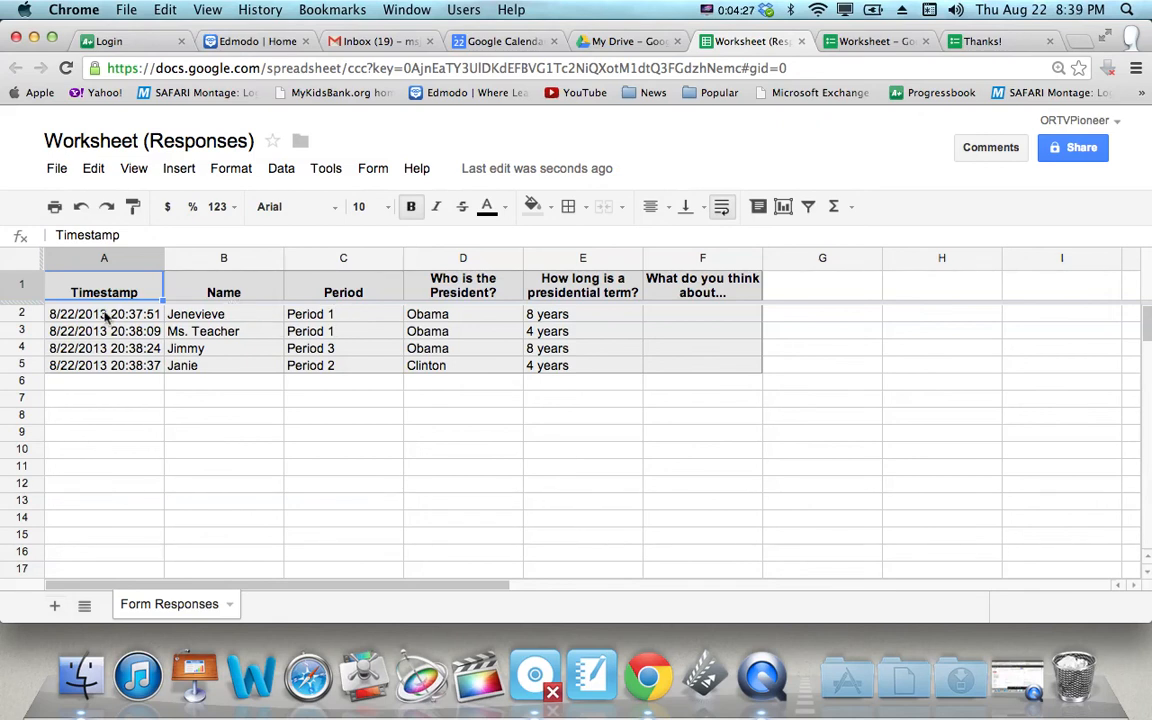
key("super+equal")
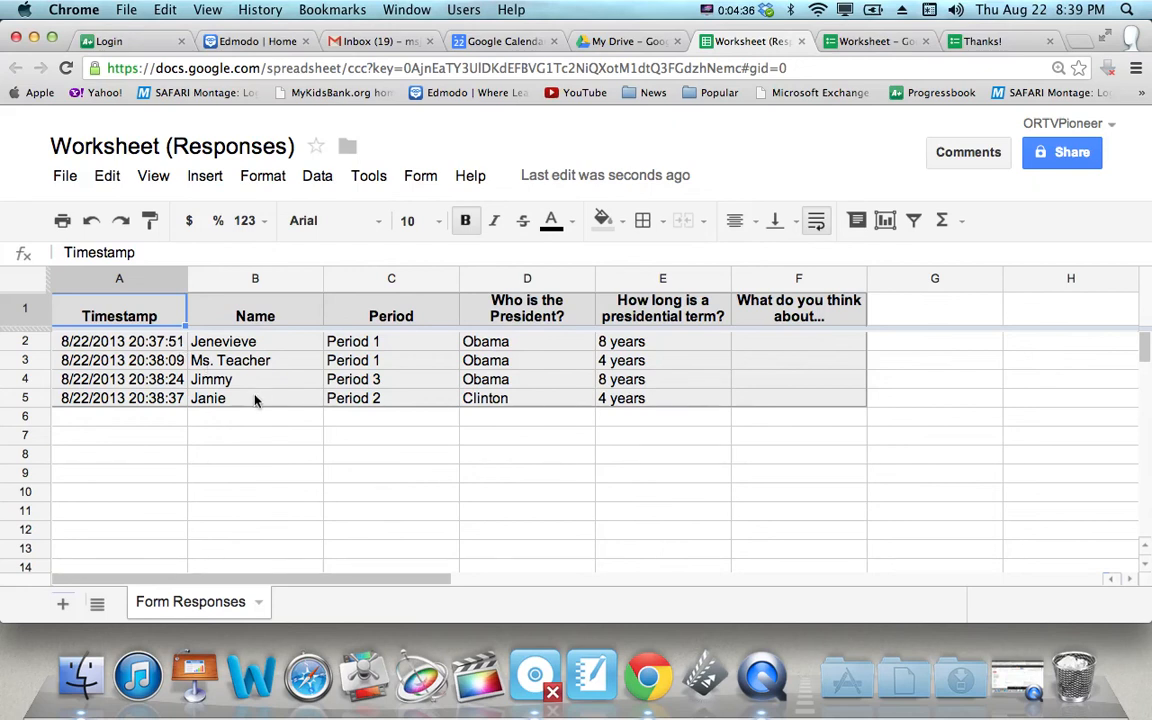
key("super+minus")
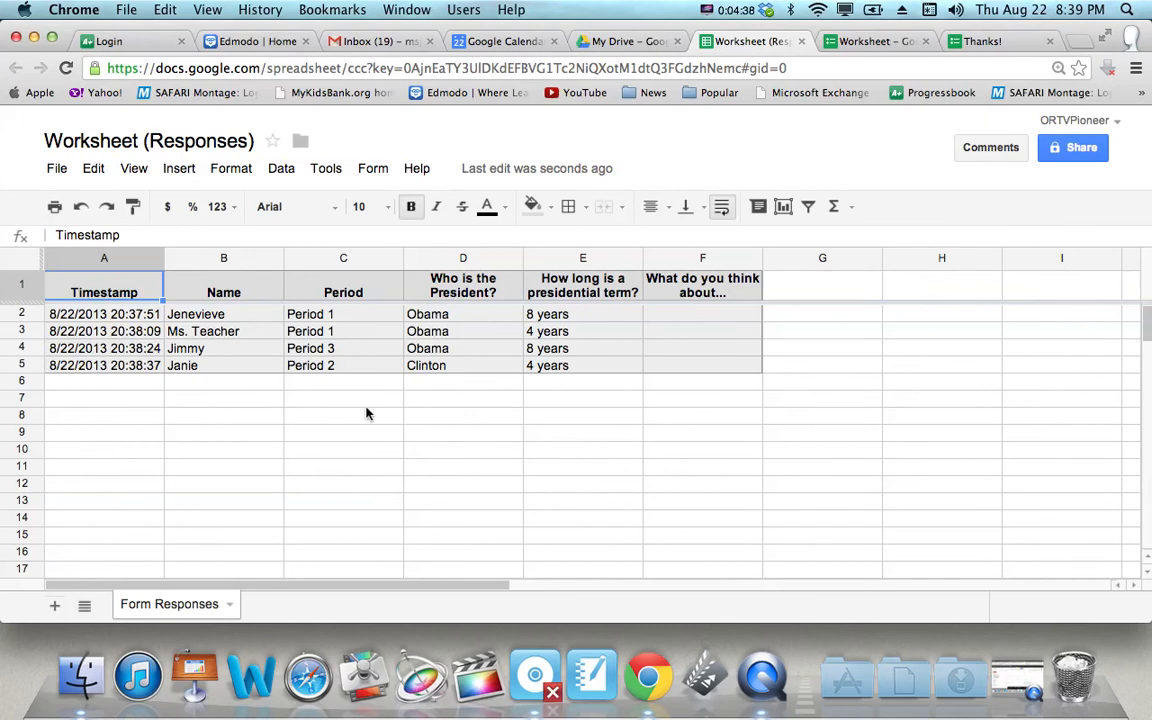